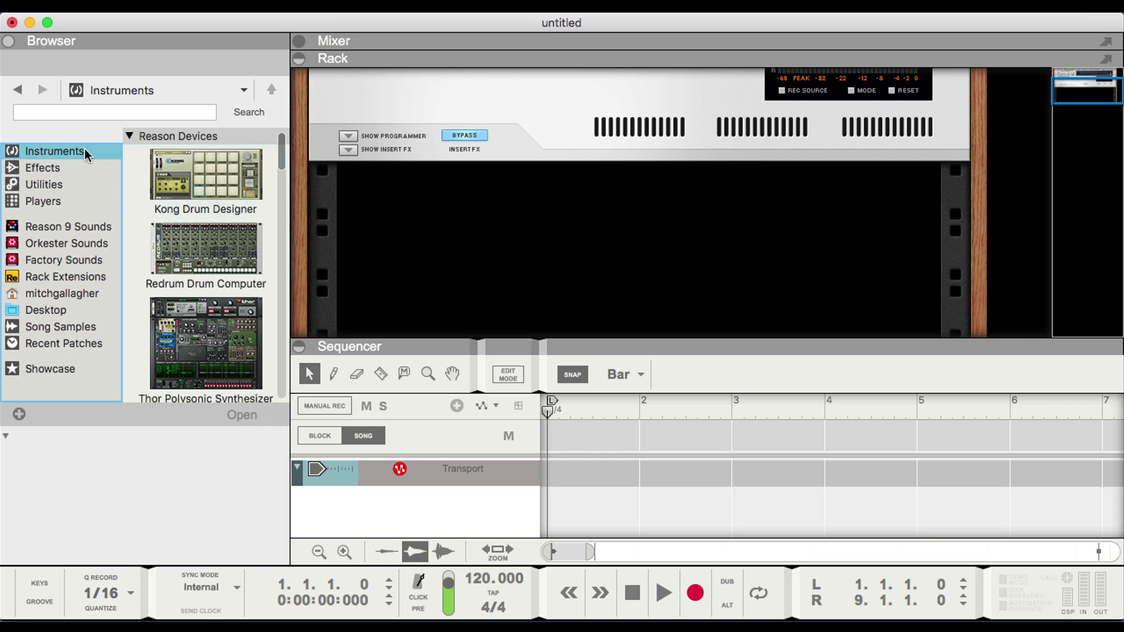
- Add the Native Instruments Absynth 5 VST instrument to the empty rack
left_click(182, 186)
scroll(181, 185, "down", 15)
scroll(181, 187, "down", 6)
scroll(180, 188, "up", 4)
scroll(181, 188, "down", 1)
scroll(179, 188, "up", 6)
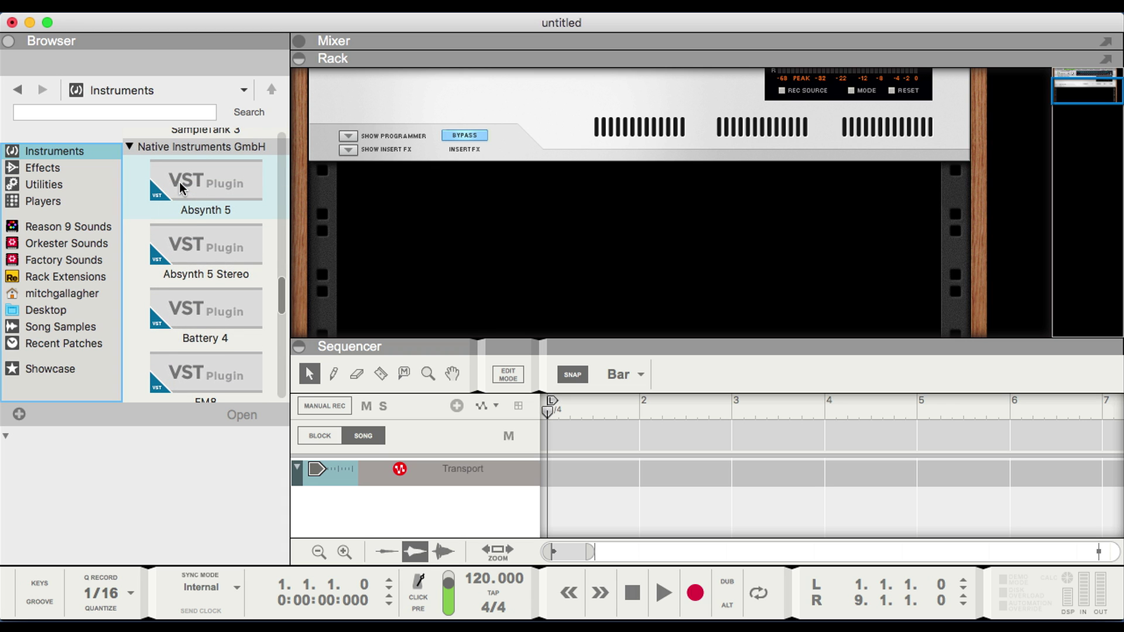
left_click_drag(179, 181, 386, 207)
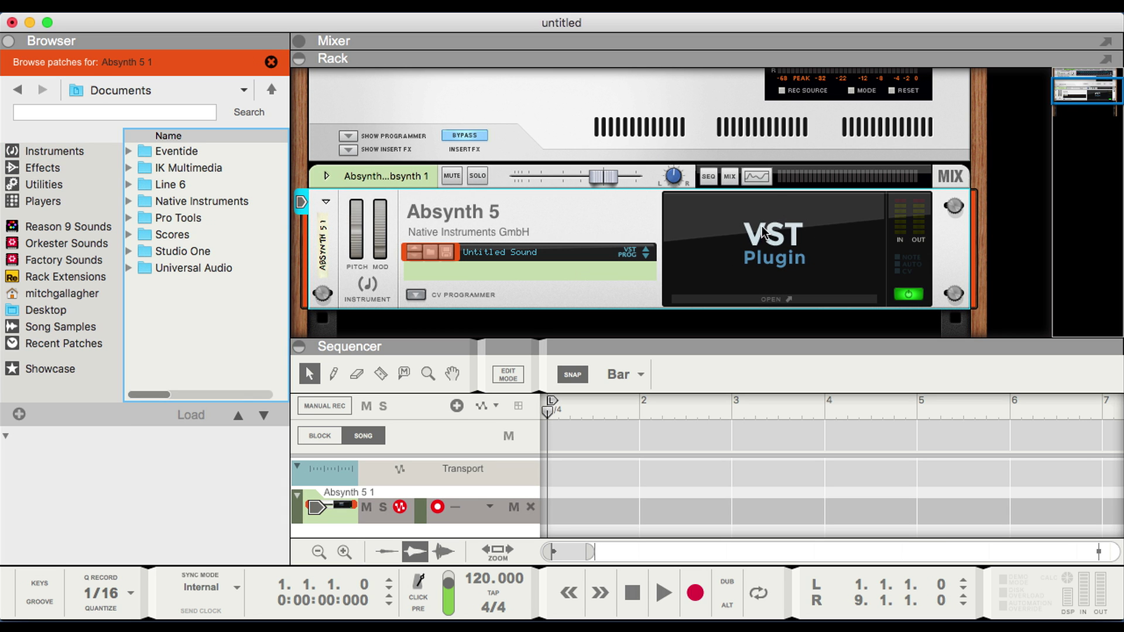
- Capture the Absynth 5 plug-in interface as its device picture and locate its thumbnail among the available instruments
left_click(781, 265)
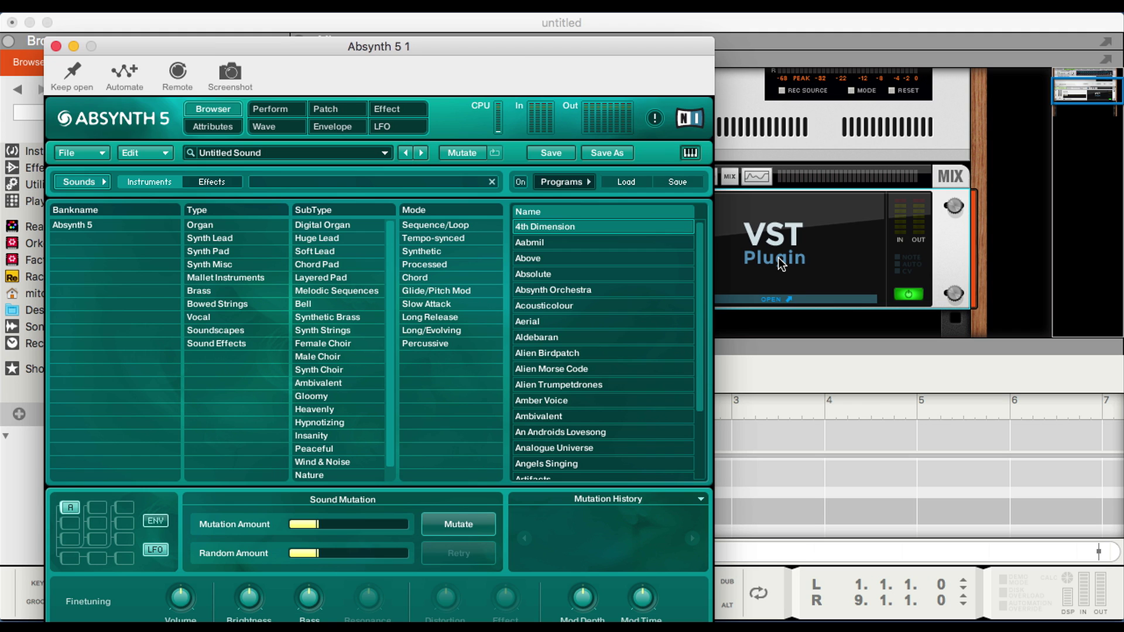
left_click(231, 73)
left_click(56, 46)
left_click(77, 151)
scroll(187, 216, "down", 10)
scroll(185, 227, "down", 5)
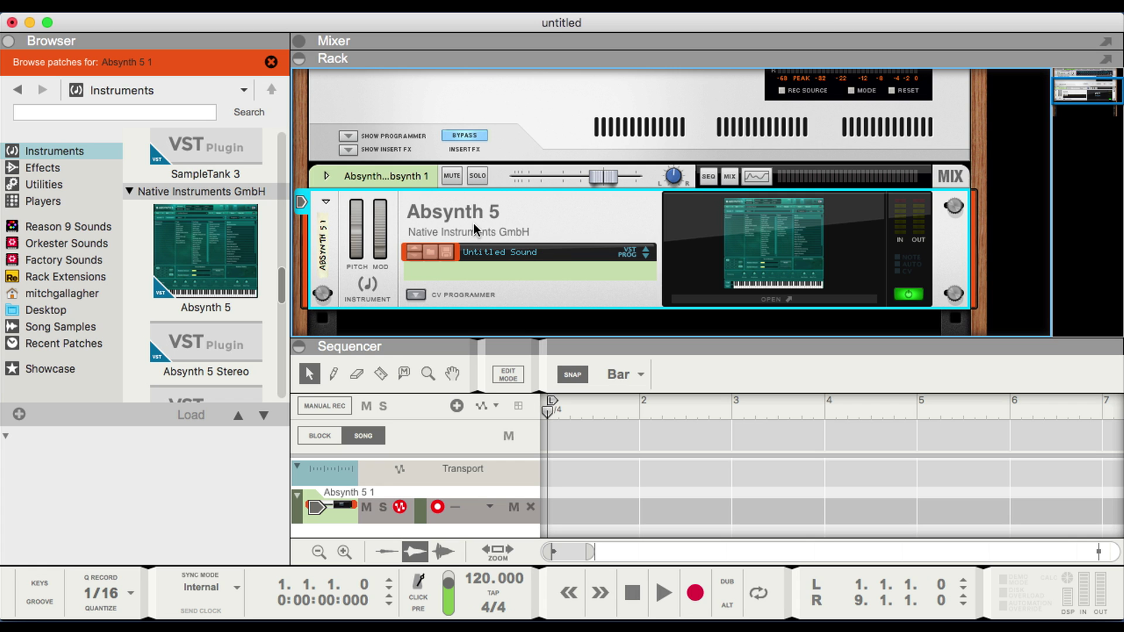
- Load the Aldebaran sound in Absynth 5 and close the plug-in window
left_click(753, 253)
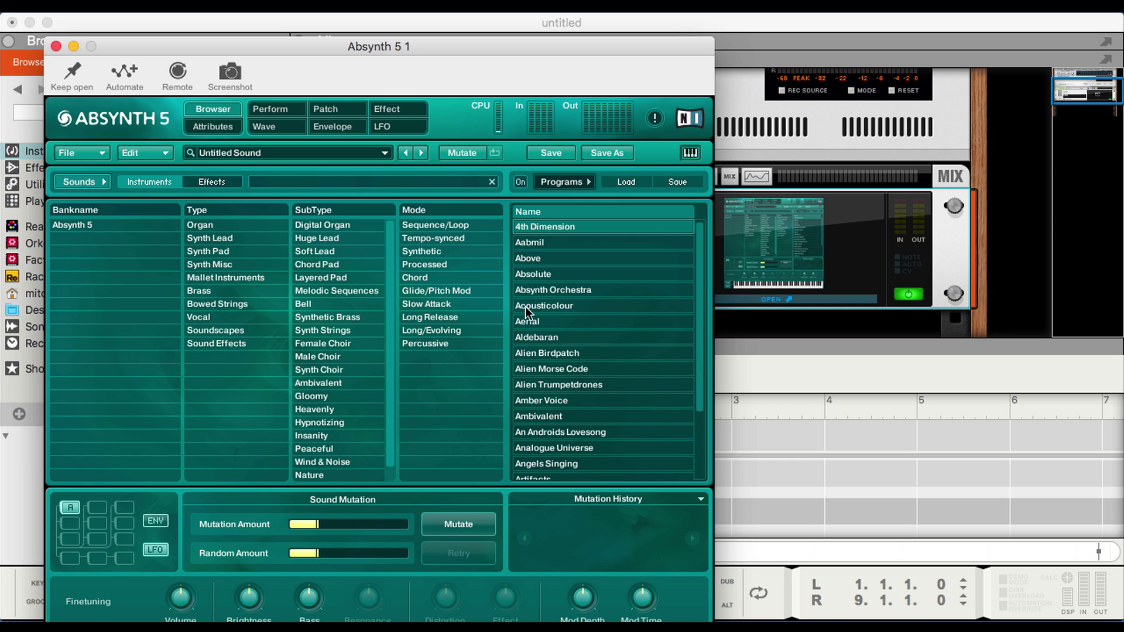
left_click(552, 339)
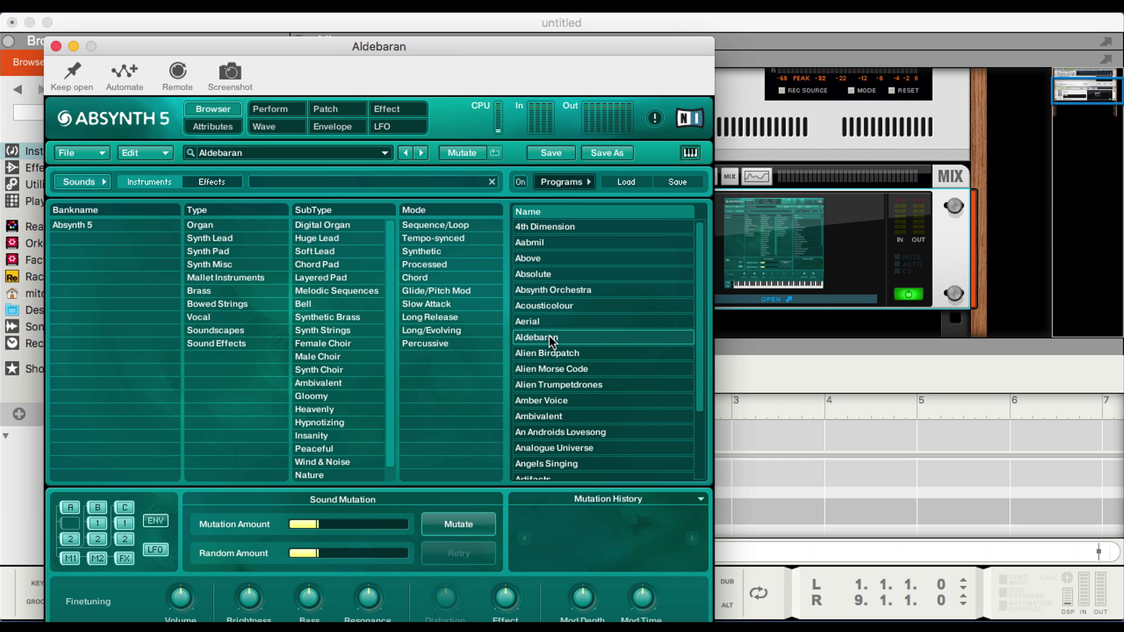
left_click(56, 47)
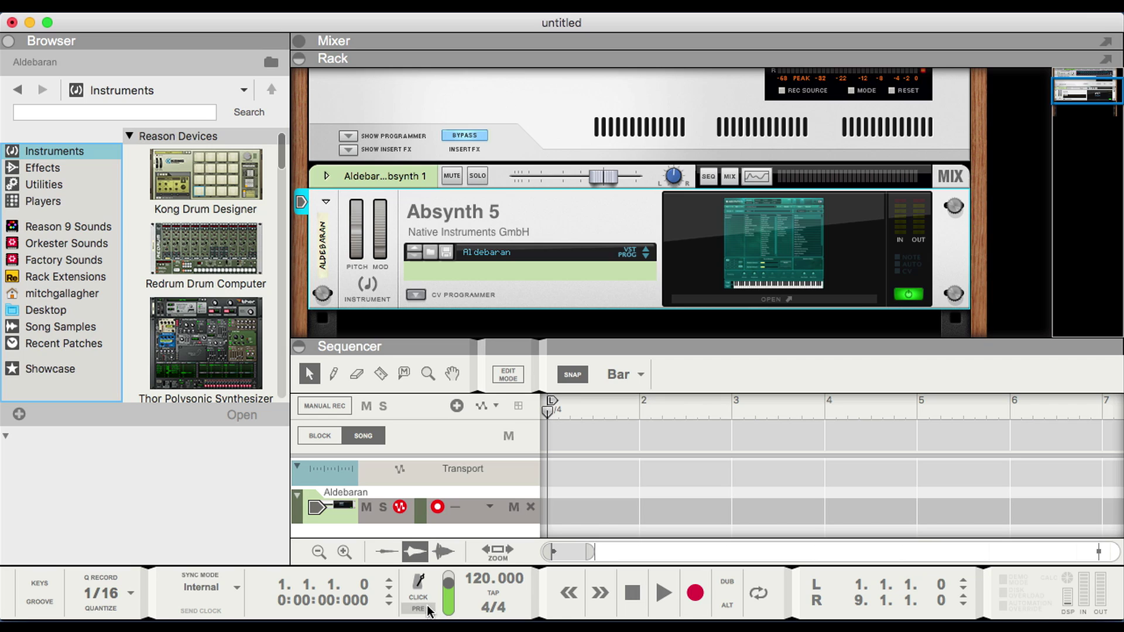
- Enable the metronome click with precount and record a five-bar note clip on the Aldebaran track
key("c")
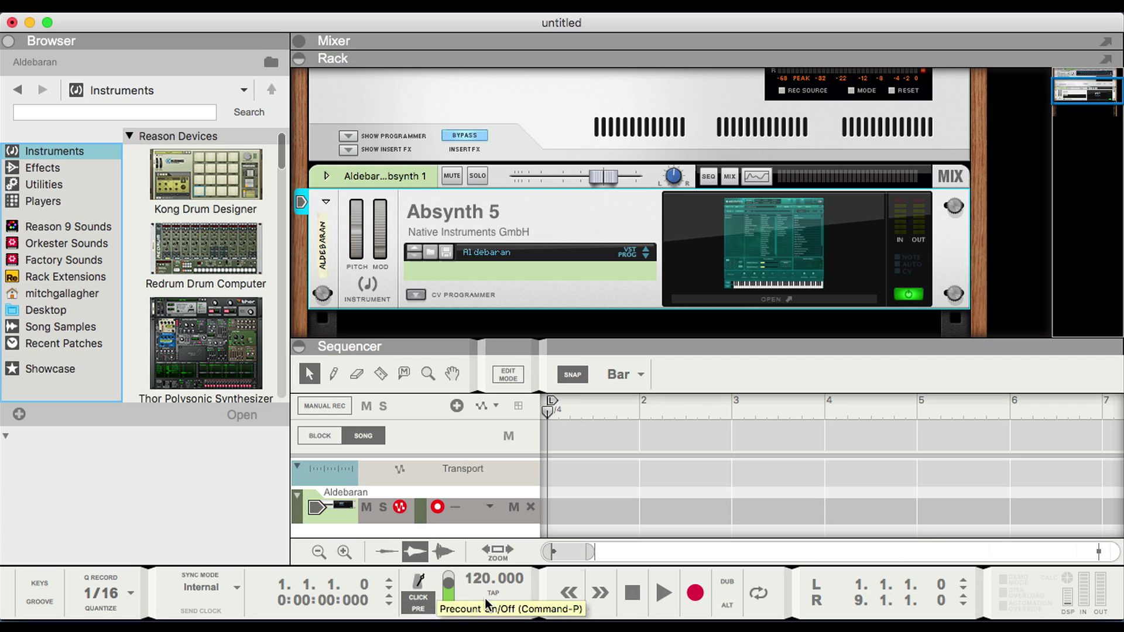
left_click(687, 600)
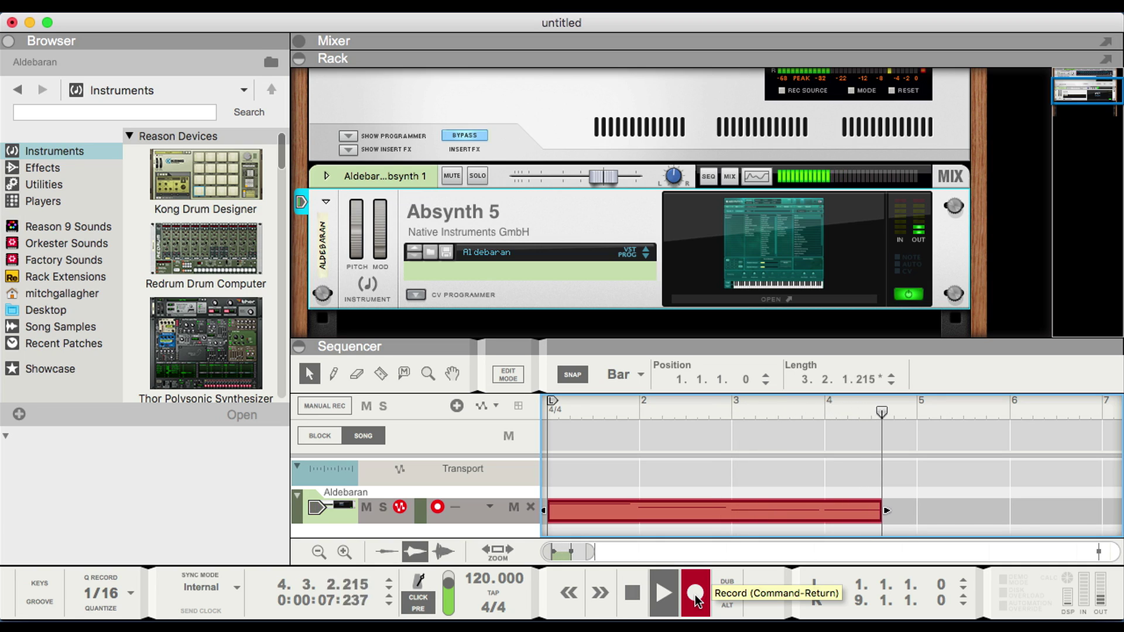
key("space")
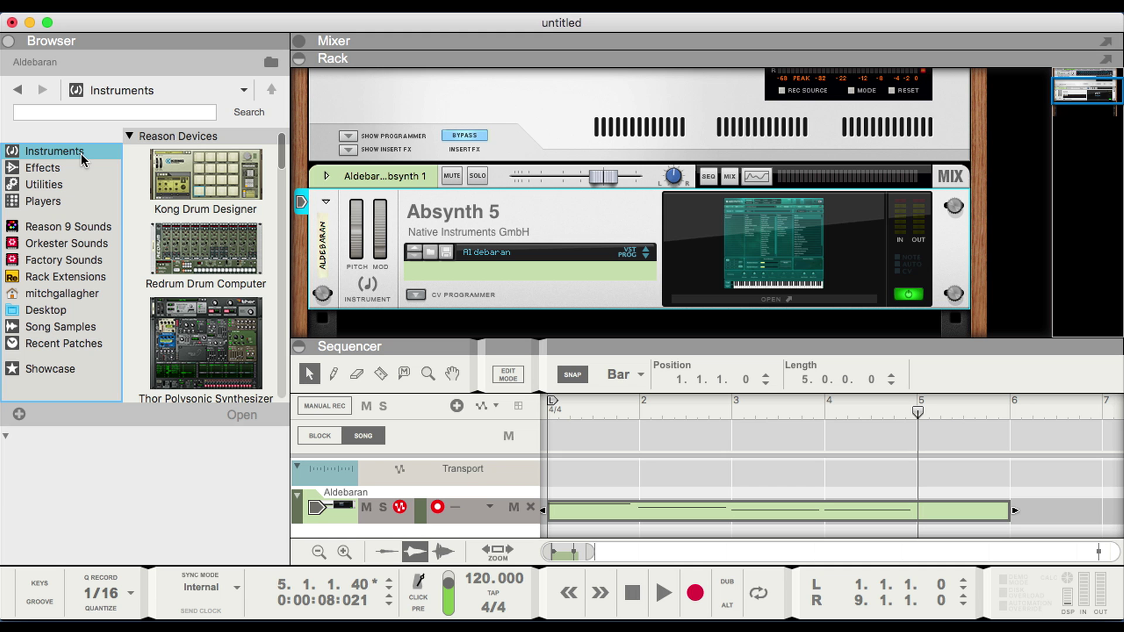
- Add a Note Echo player to the Absynth 5 device and load its Double Octave Down patch
left_click(43, 200)
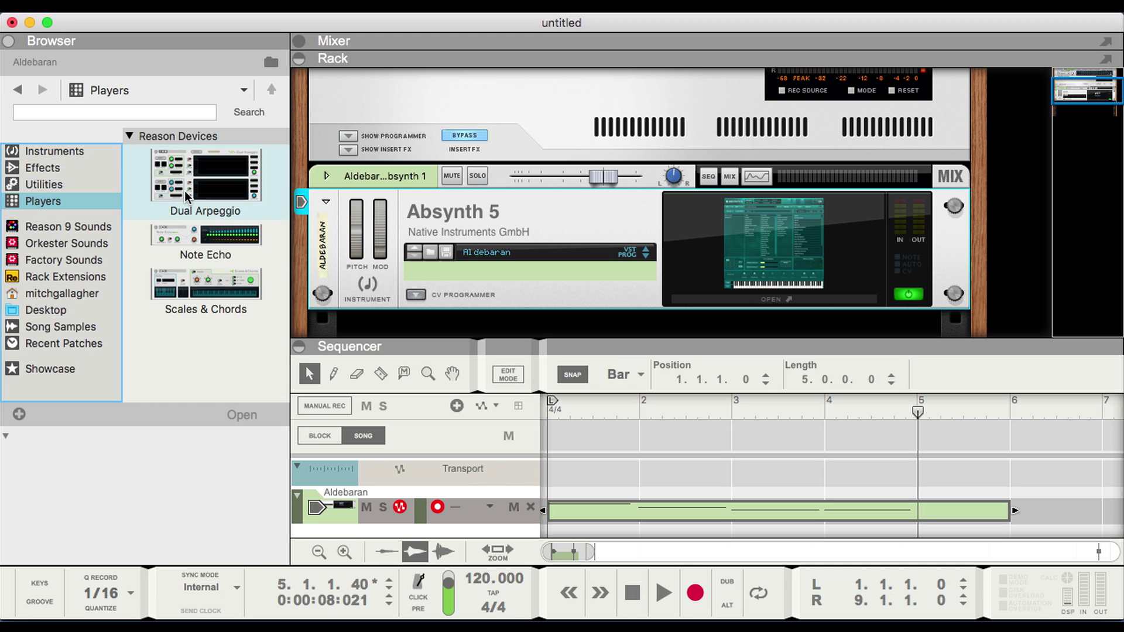
left_click_drag(191, 234, 413, 205)
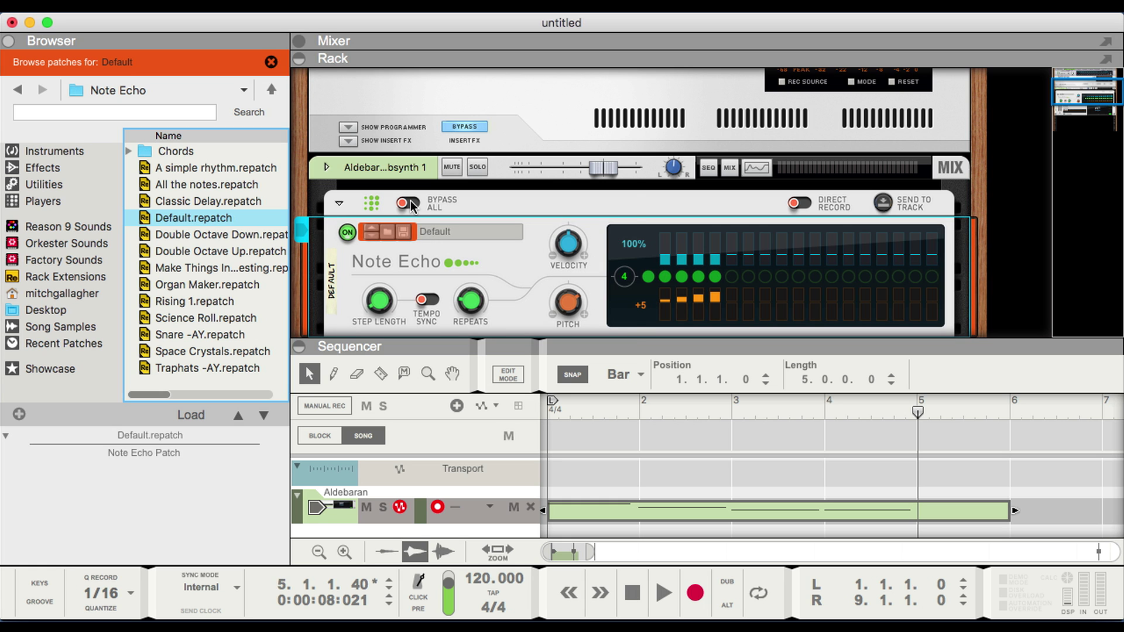
left_click(436, 232)
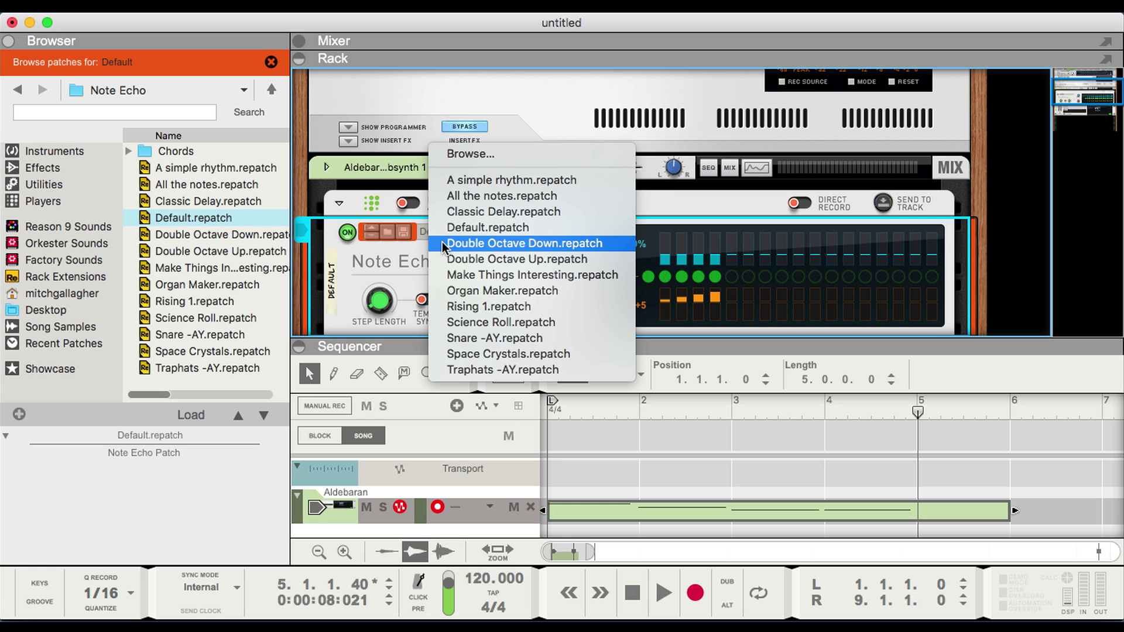
left_click(443, 246)
- Play the recorded clip from the song start through Note Echo, stopping around bar 4
left_click(641, 577)
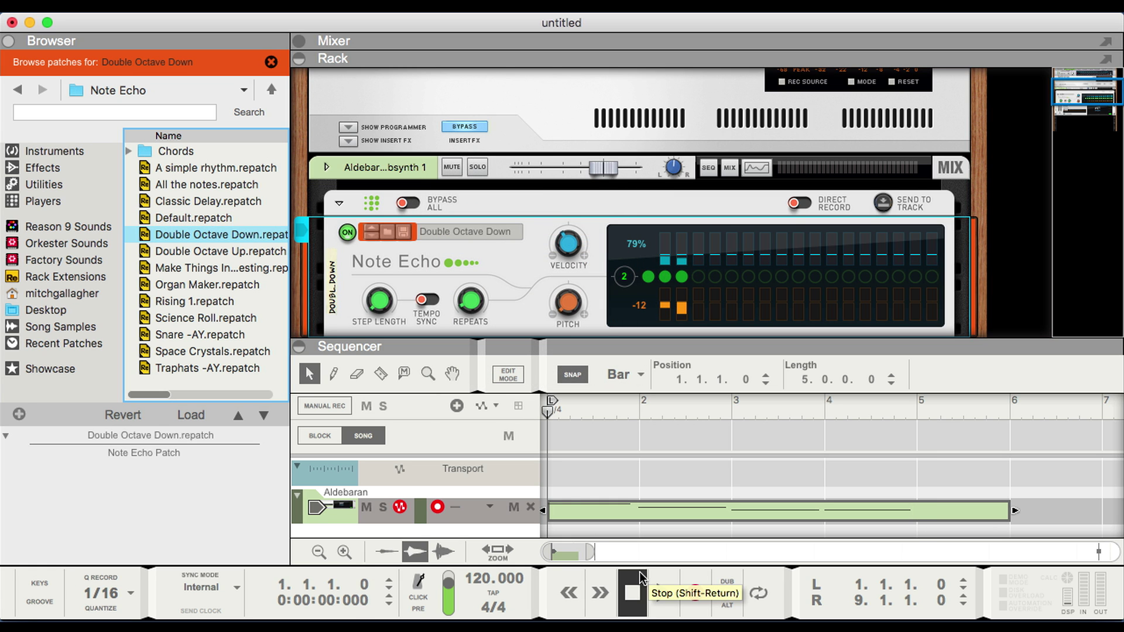
key("space")
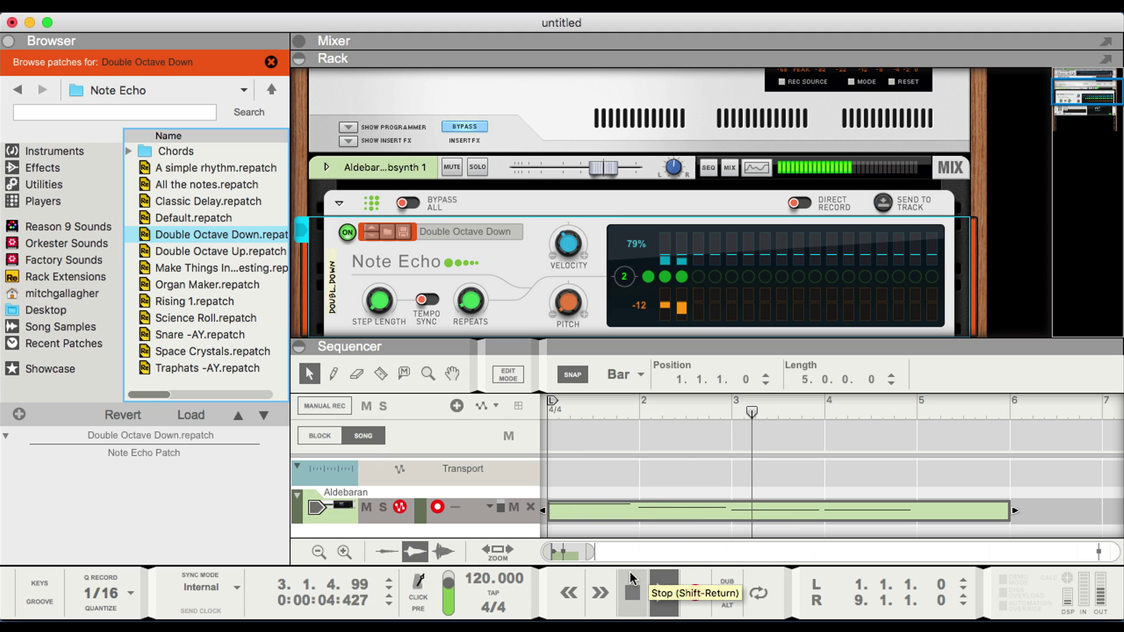
left_click(631, 580)
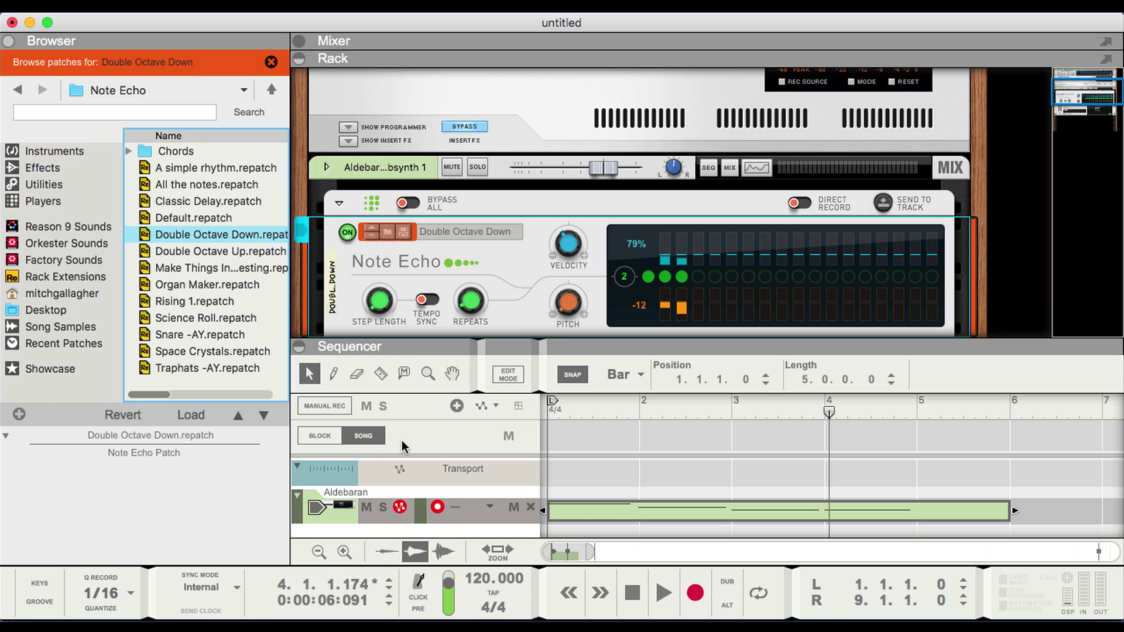
- Add the FabFilter Pro-R reverb effect to the rack below Absynth 5
left_click(42, 167)
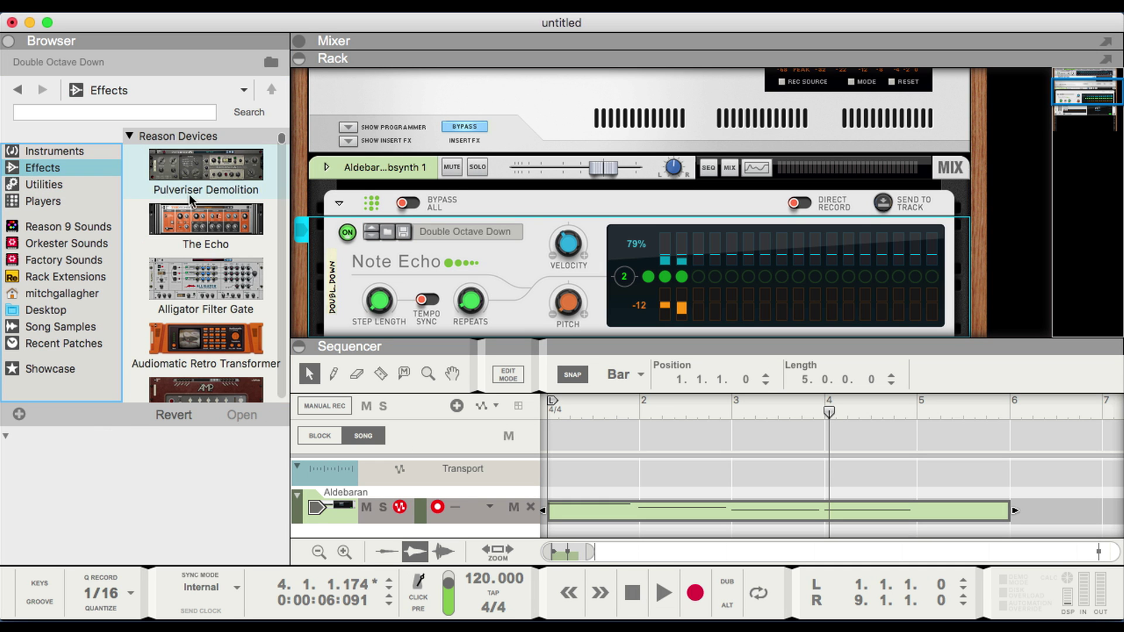
scroll(212, 210, "down", 15)
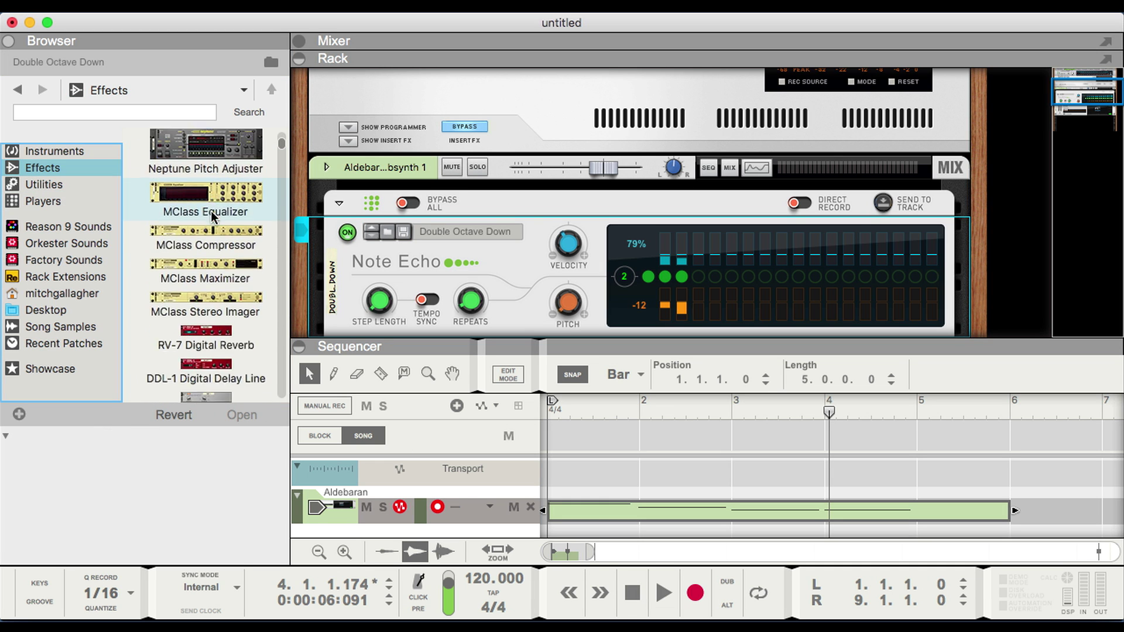
scroll(212, 218, "down", 12)
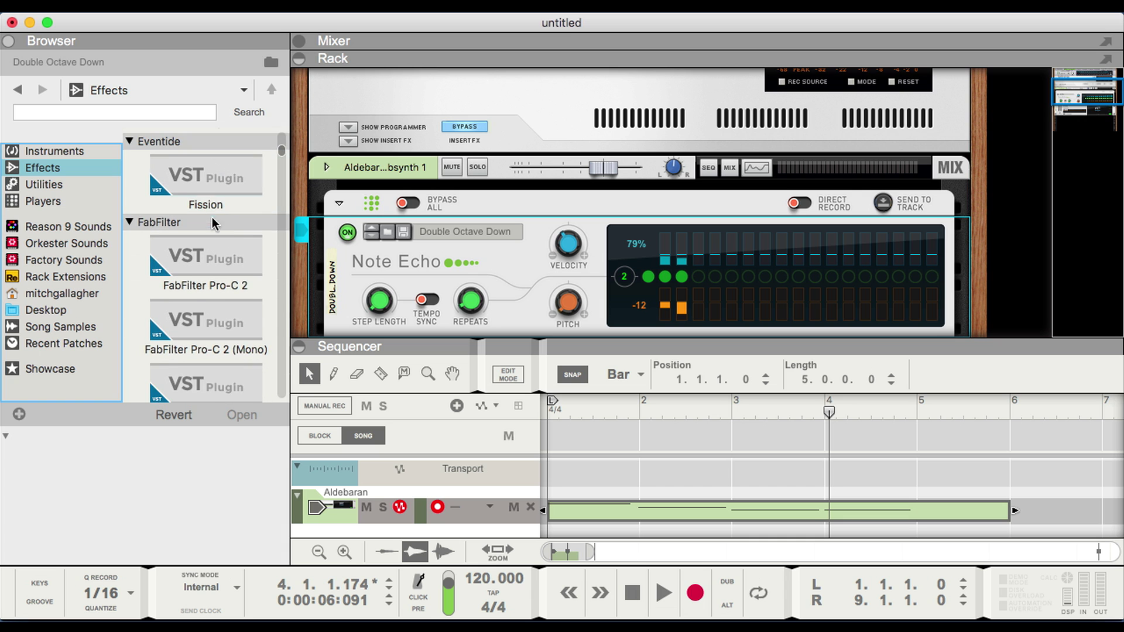
scroll(237, 319, "down", 10)
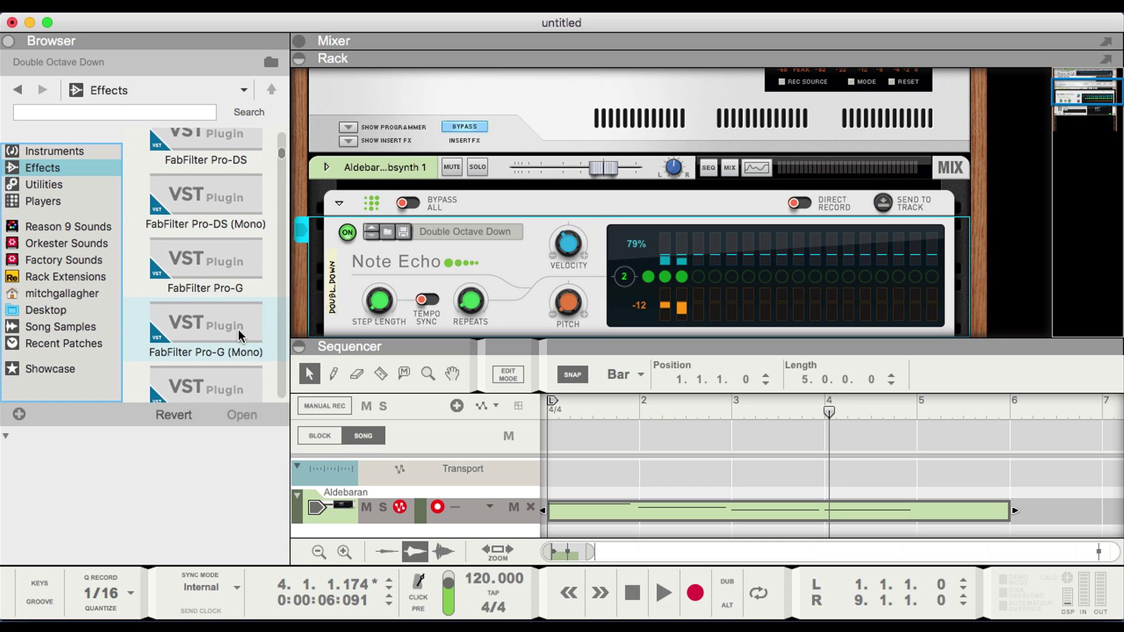
scroll(238, 335, "down", 8)
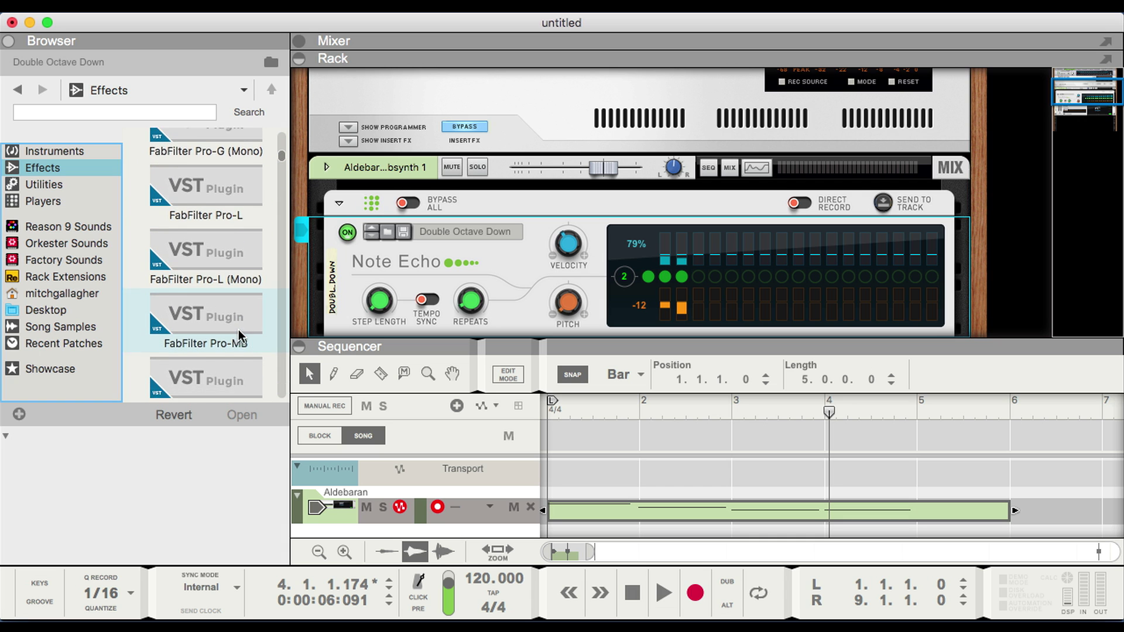
scroll(238, 335, "down", 6)
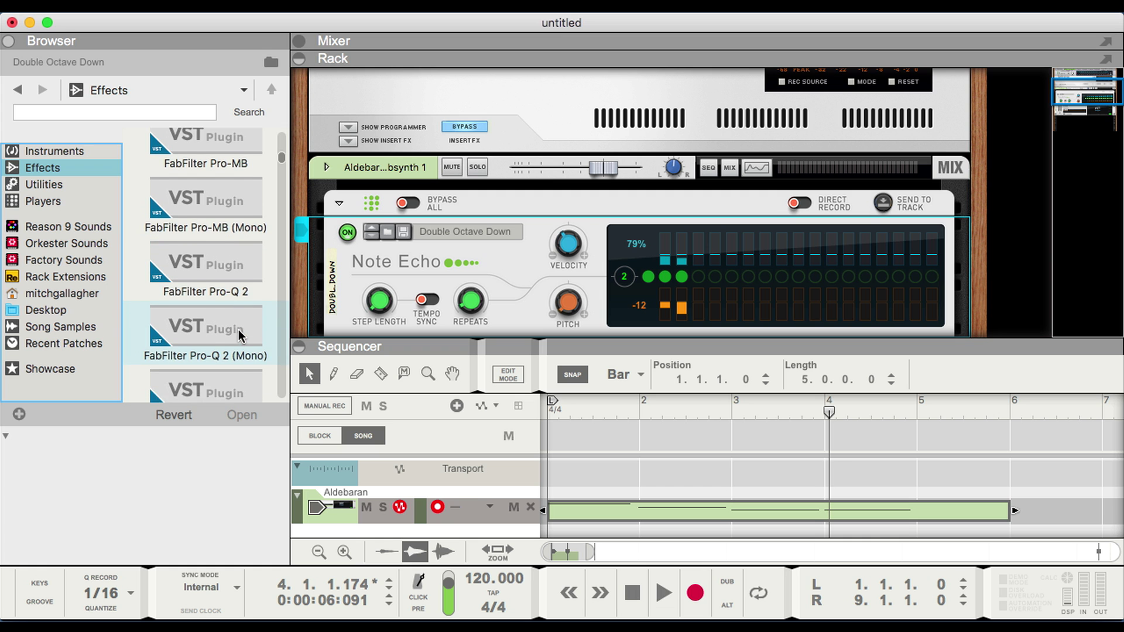
scroll(238, 335, "down", 1)
mouse_move(210, 319)
left_mouse_down()
mouse_move(445, 328)
mouse_move(457, 305)
left_mouse_up()
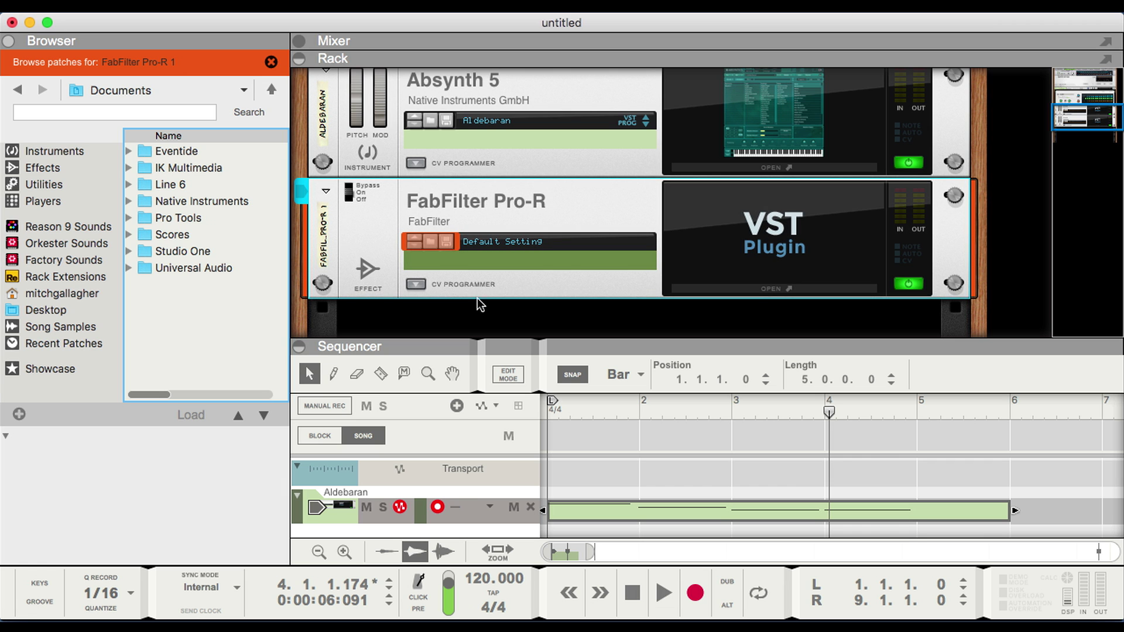
- Capture the FabFilter Pro-R interface as its device picture and locate its thumbnail among the available effects
left_click(770, 235)
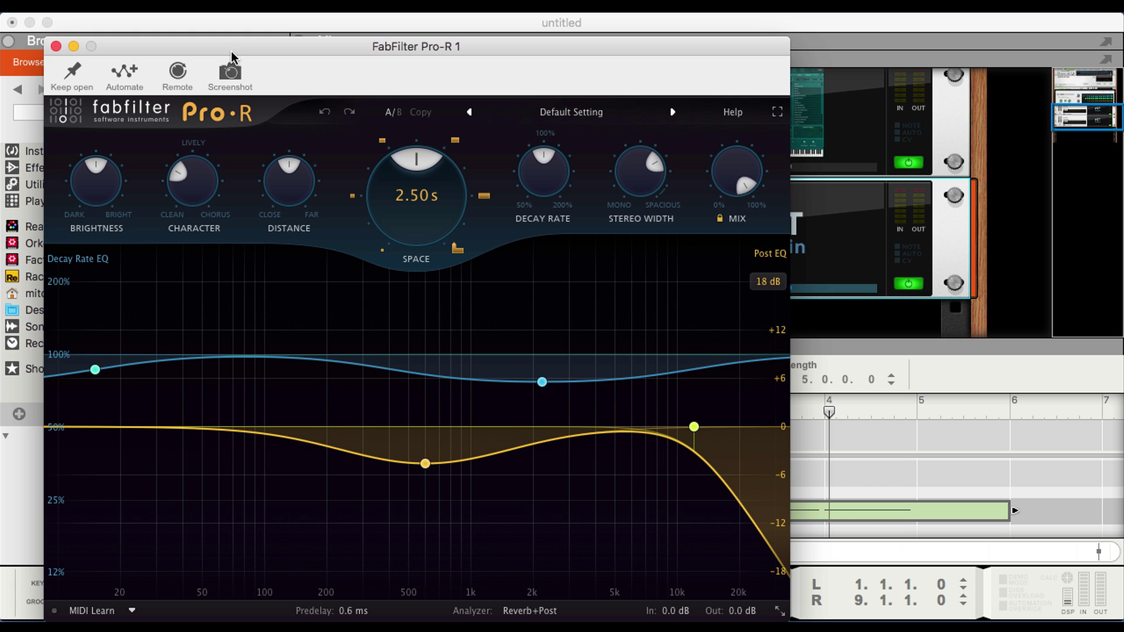
left_click(56, 47)
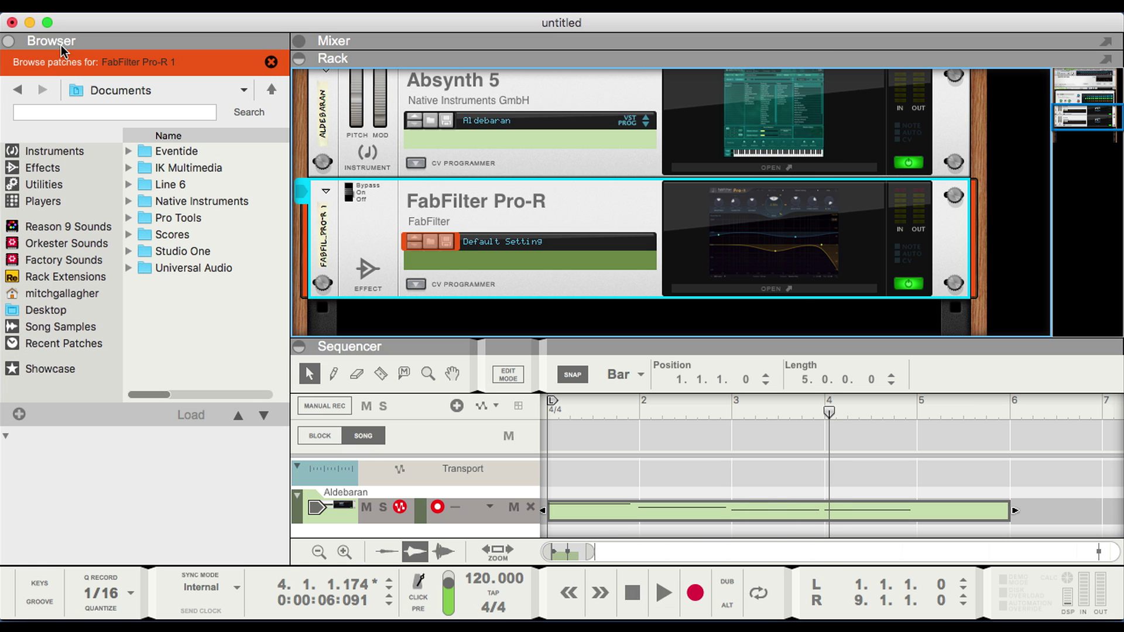
left_click(58, 169)
scroll(194, 250, "down", 15)
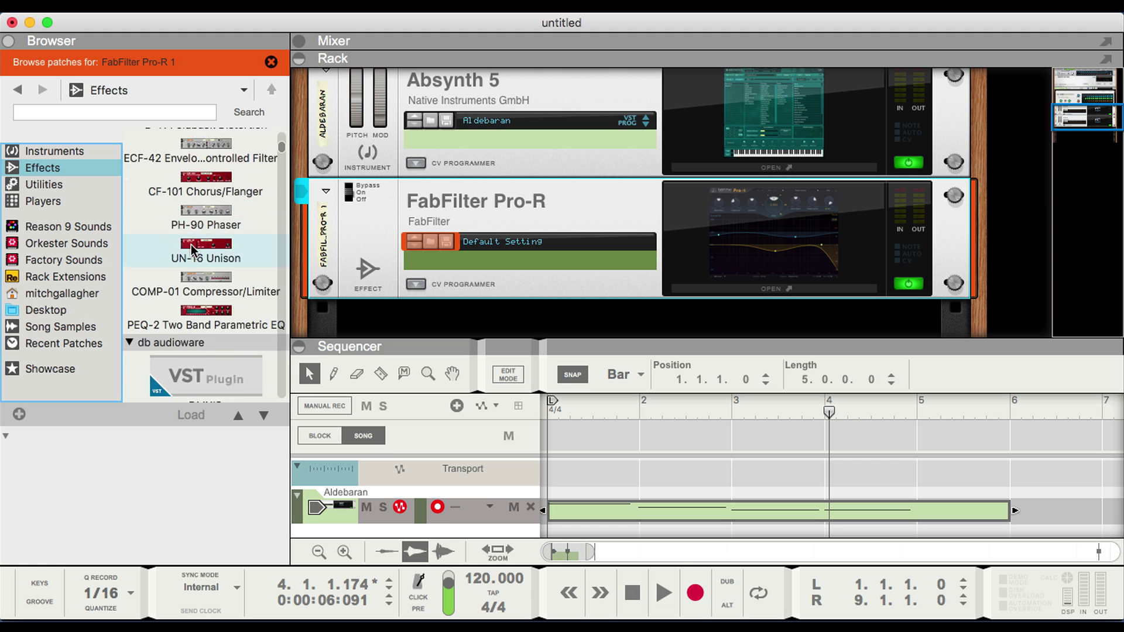
scroll(192, 249, "down", 8)
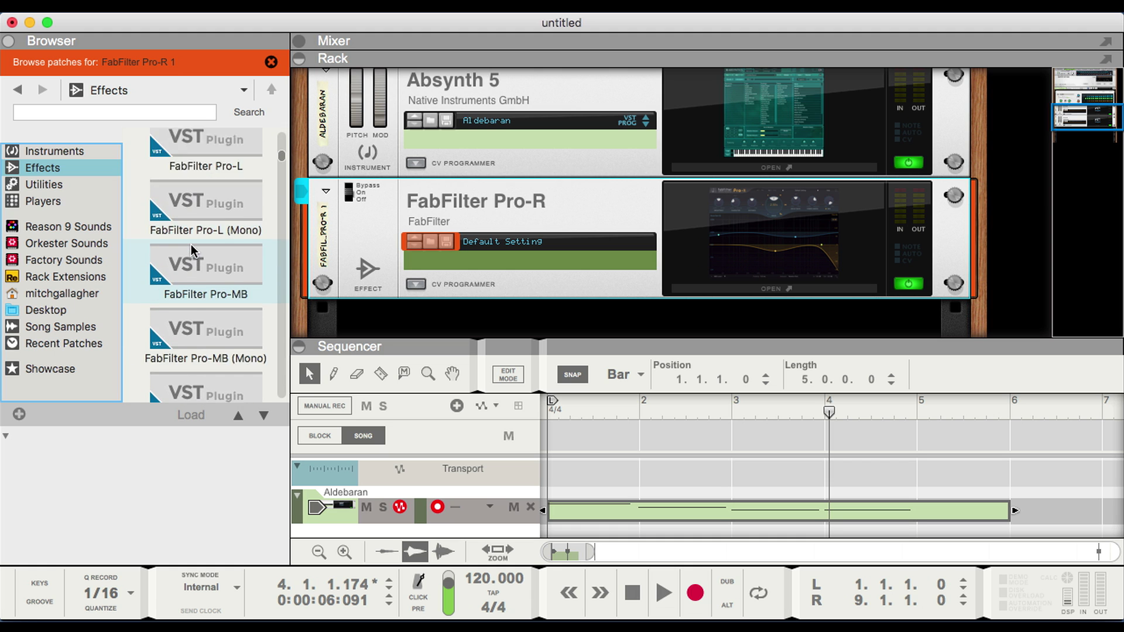
scroll(192, 249, "down", 3)
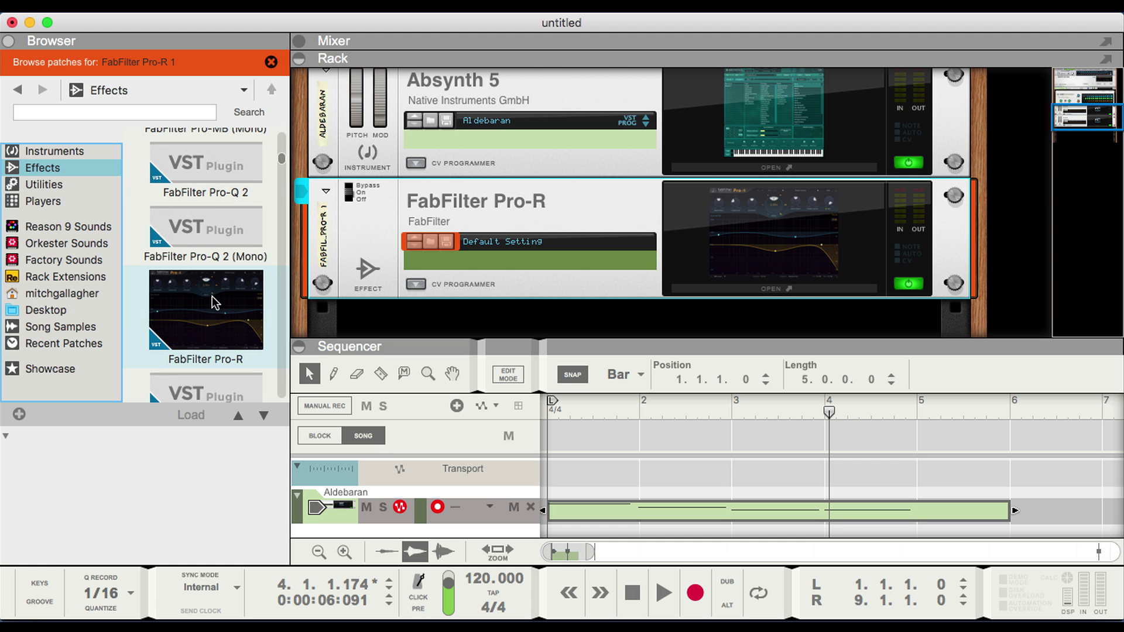
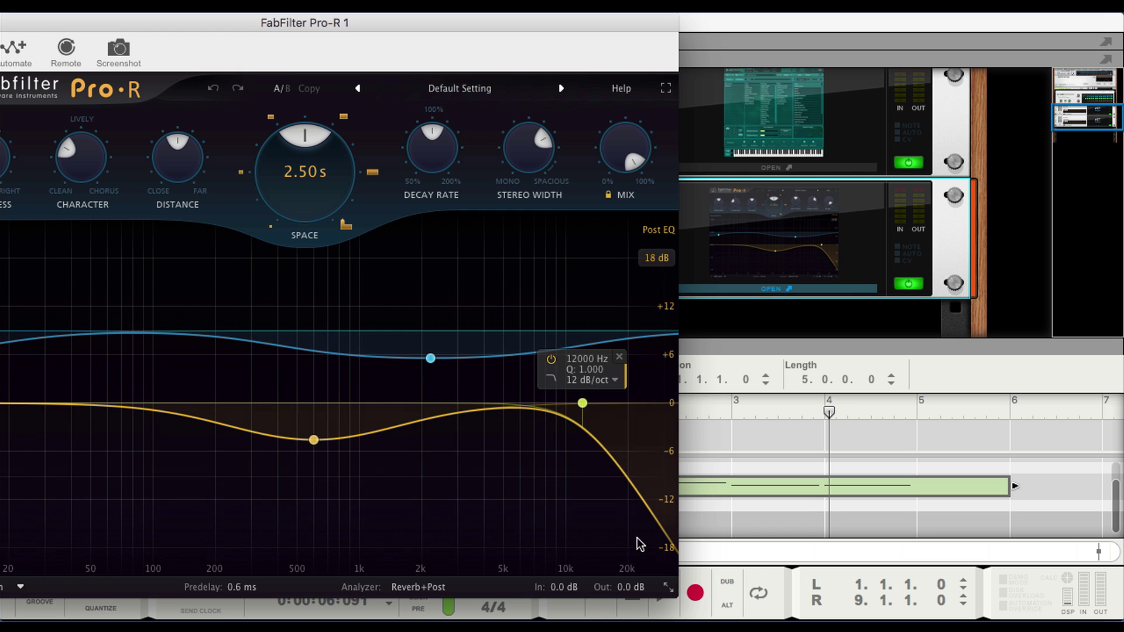
- Record automation of Pro-R's Space knob from the song start, ending at about 1.58 s, and return to the beginning
left_click(640, 610)
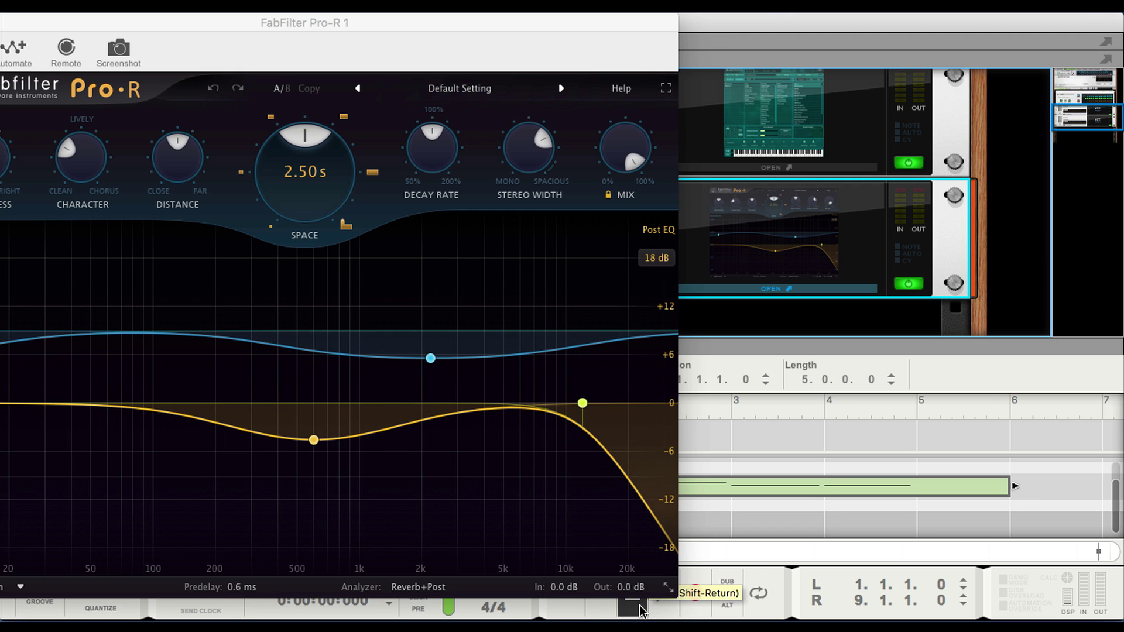
left_click(701, 594)
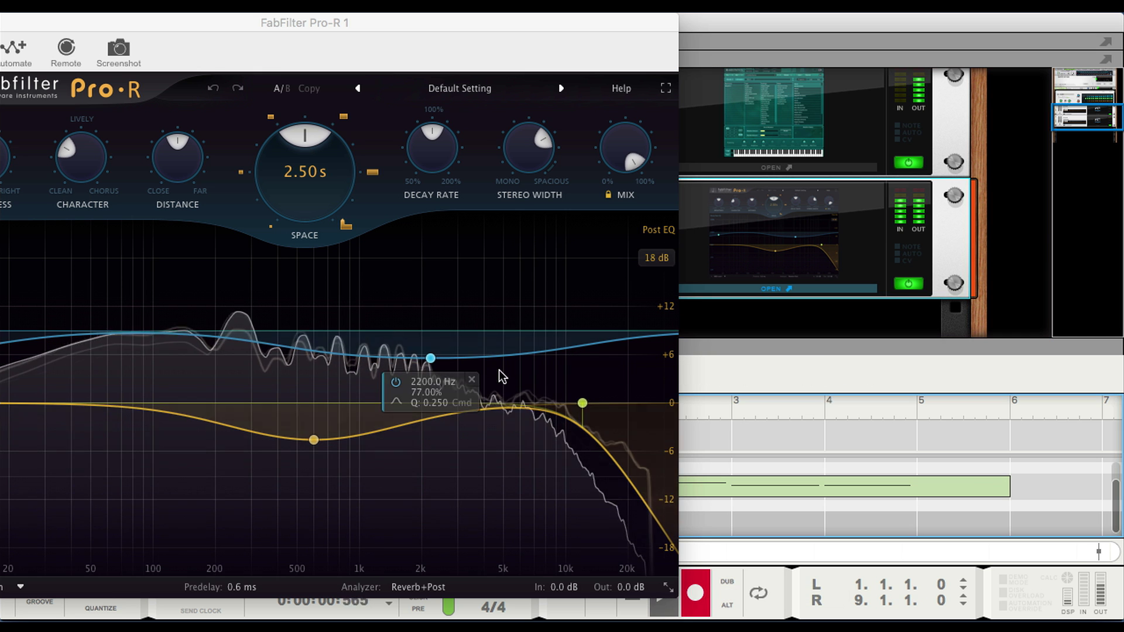
left_click_drag(314, 159, 331, 198)
key("space")
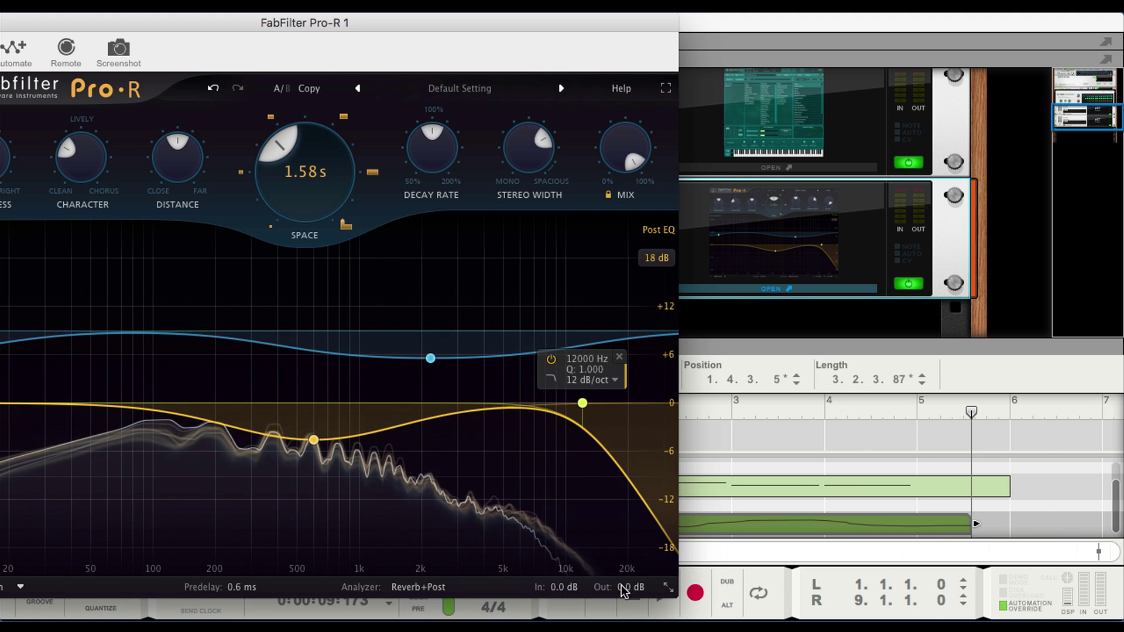
left_click(630, 600)
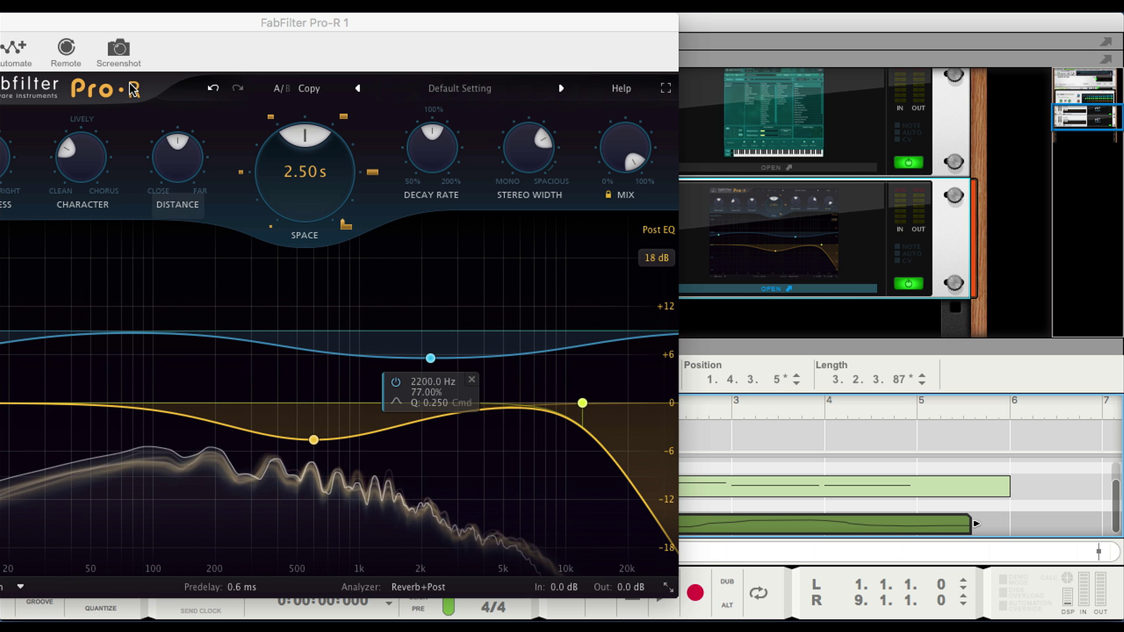
- Create an automation lane for the Mix parameter of FabFilter Pro-R
left_click(14, 47)
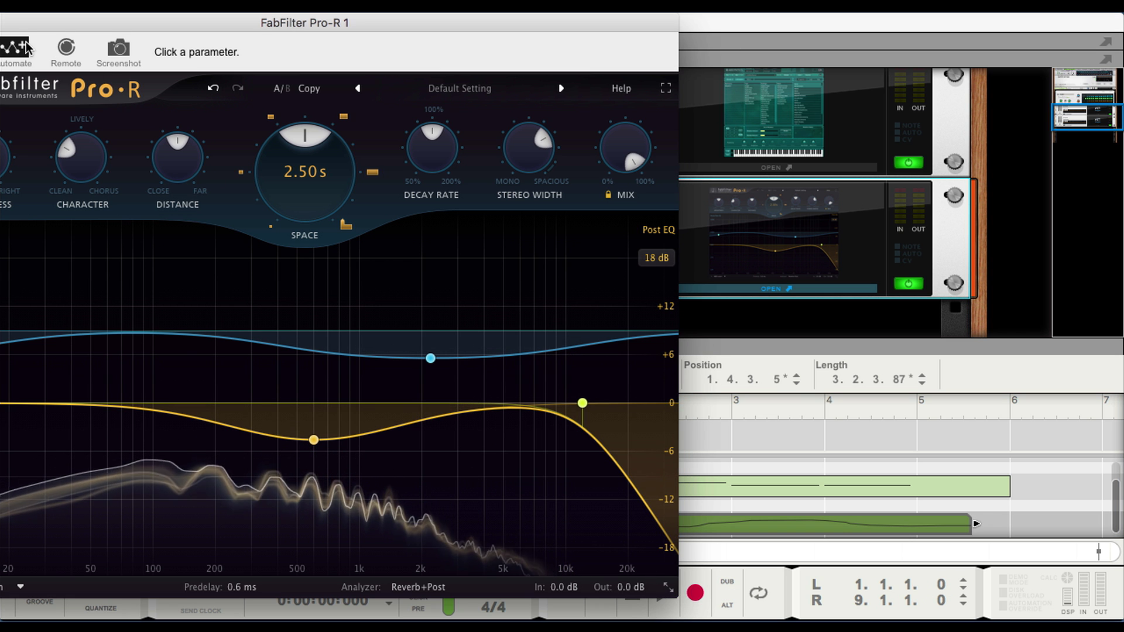
left_click(615, 138)
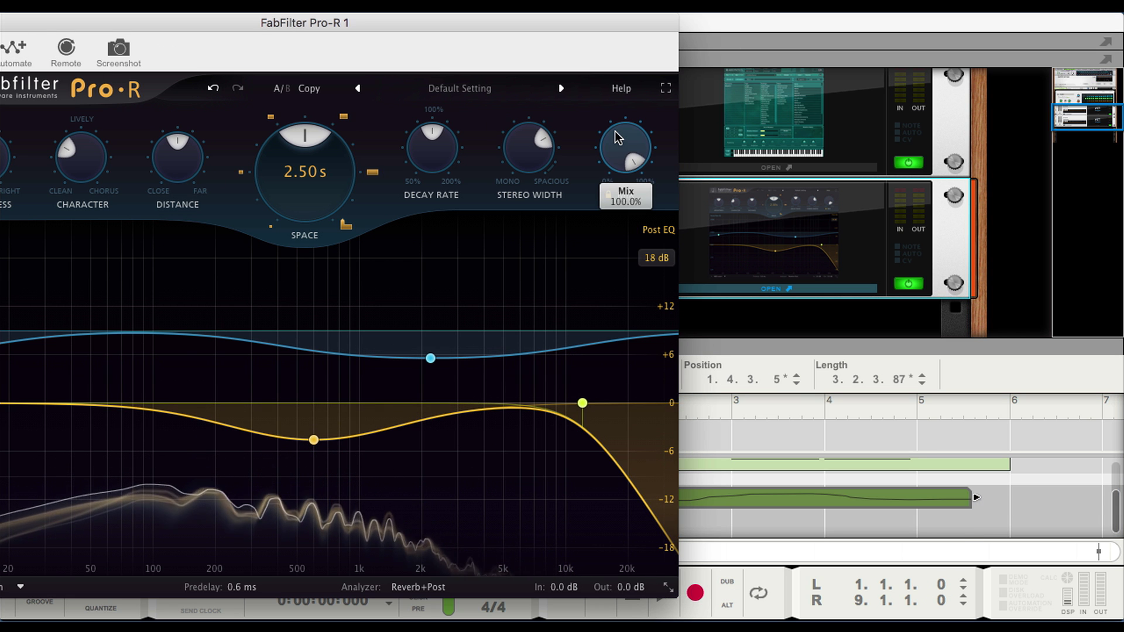
- Record automation of FabFilter Pro-R's Mix knob from the song start, ending just after bar 5, and play the song back
left_click(696, 592)
left_click_drag(618, 141, 617, 174)
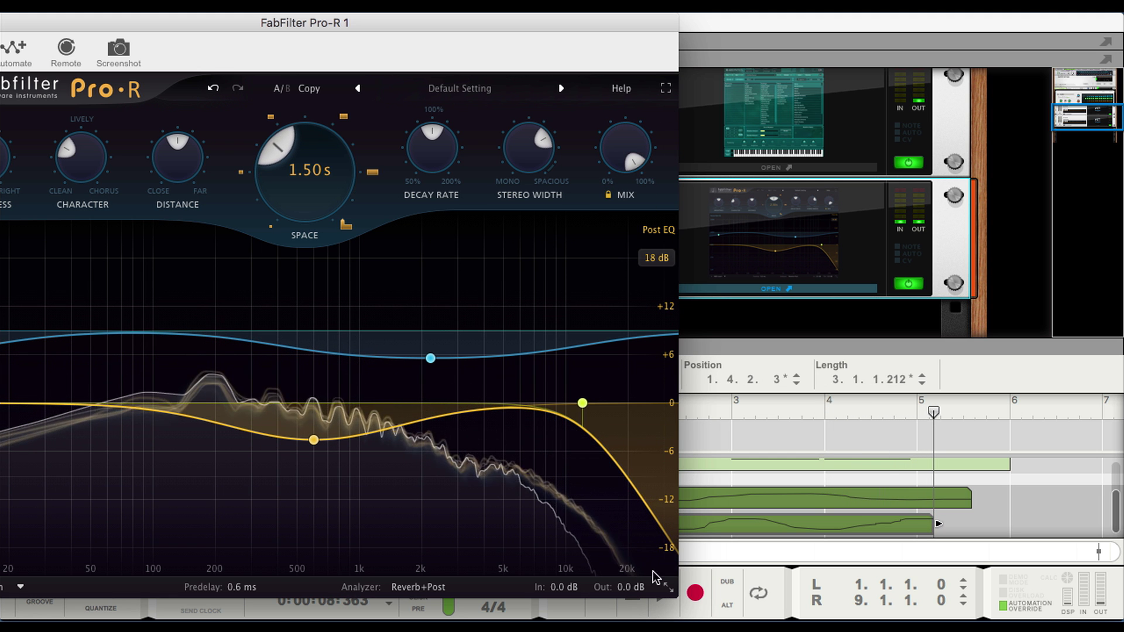
left_click(633, 609)
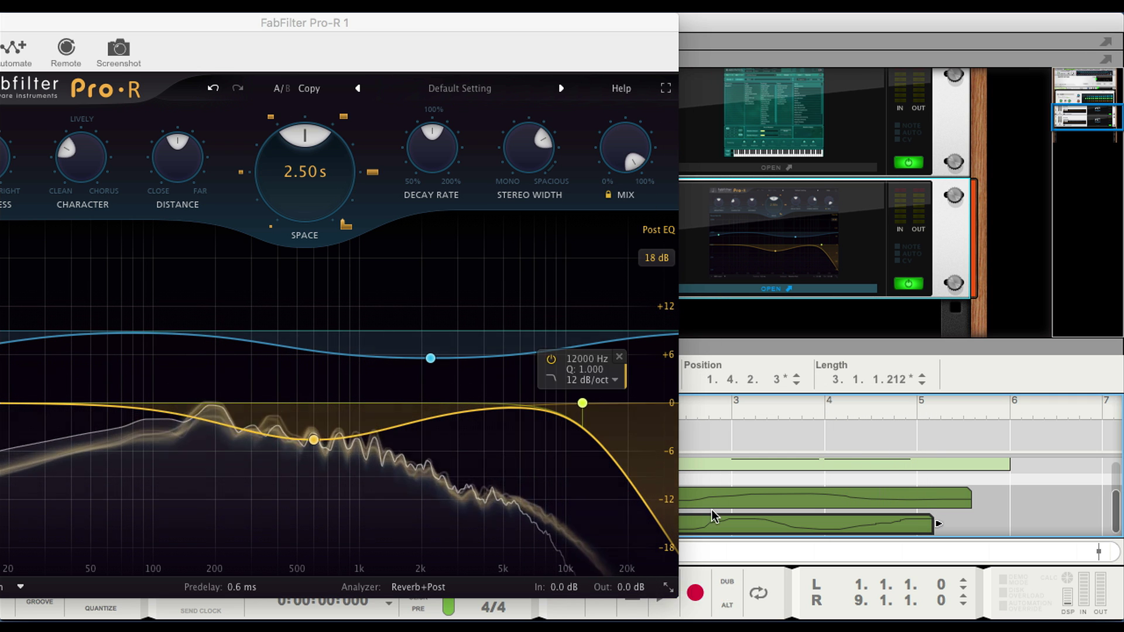
left_click(664, 606)
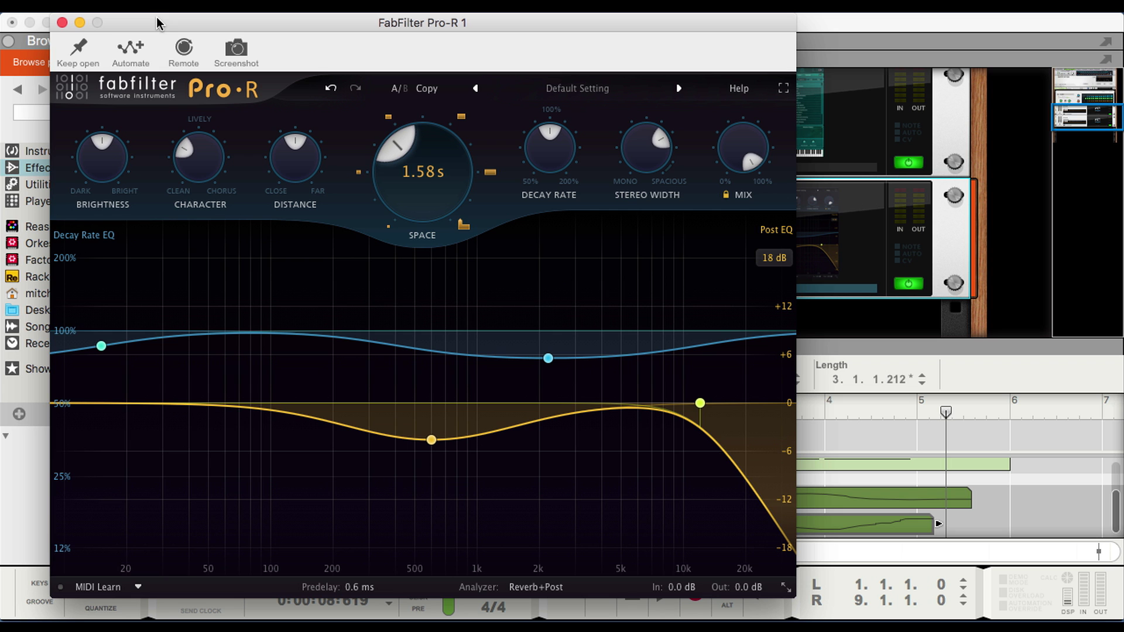
- Close the FabFilter Pro-R interface and add the DMXIS effect to the rack below it, closing the DMXIS window as well
left_click(62, 23)
scroll(178, 184, "up", 10)
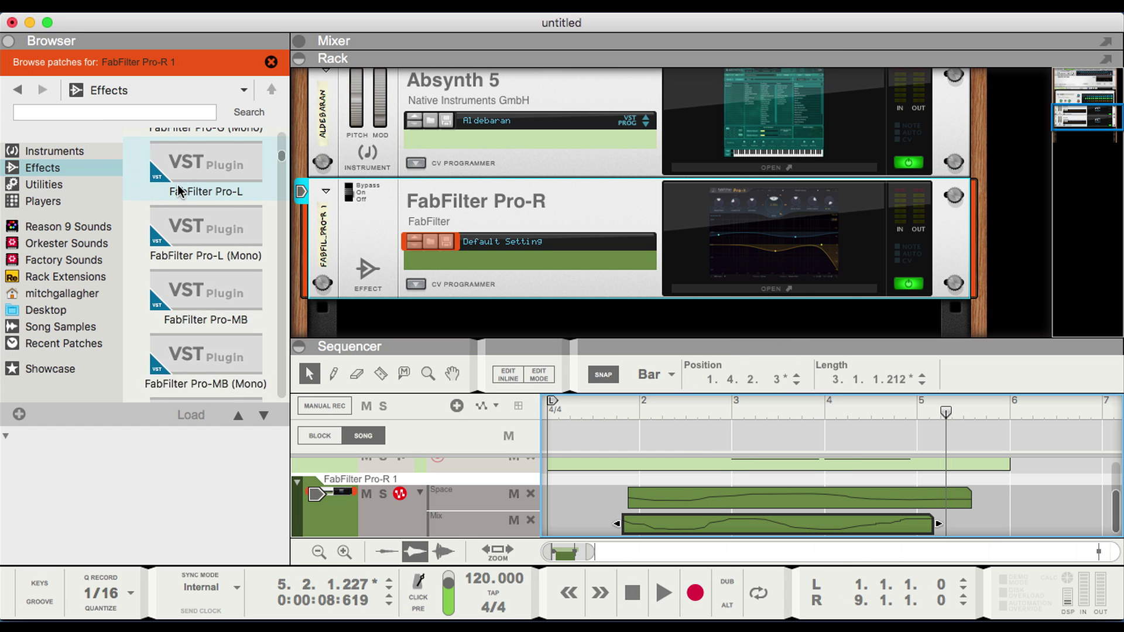
scroll(178, 184, "up", 3)
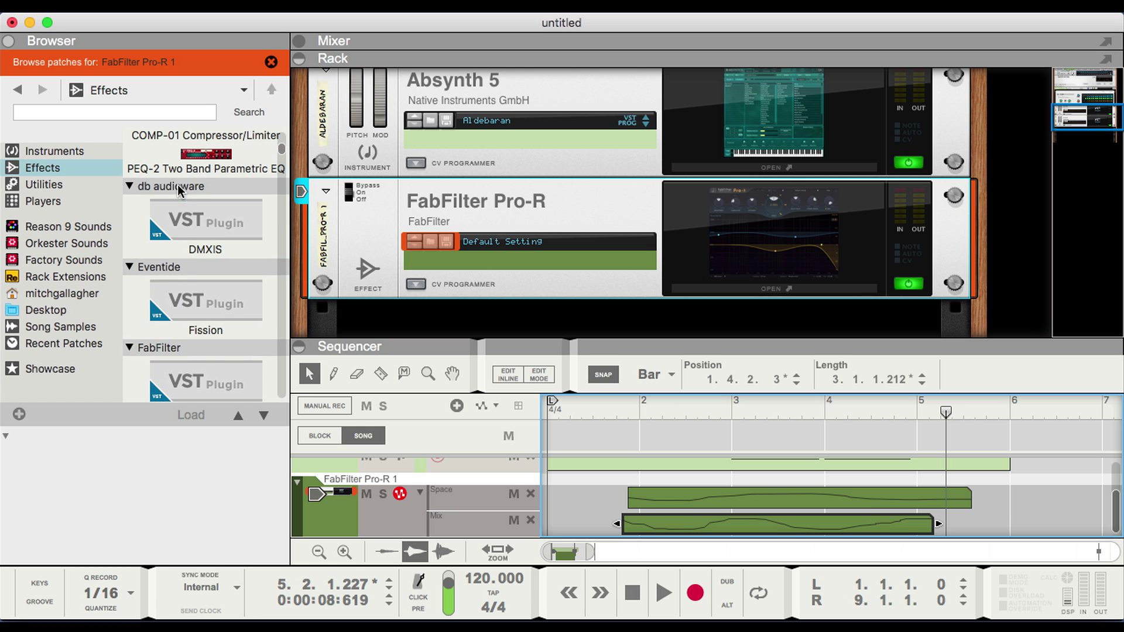
left_click(183, 212)
left_click_drag(285, 265, 391, 315)
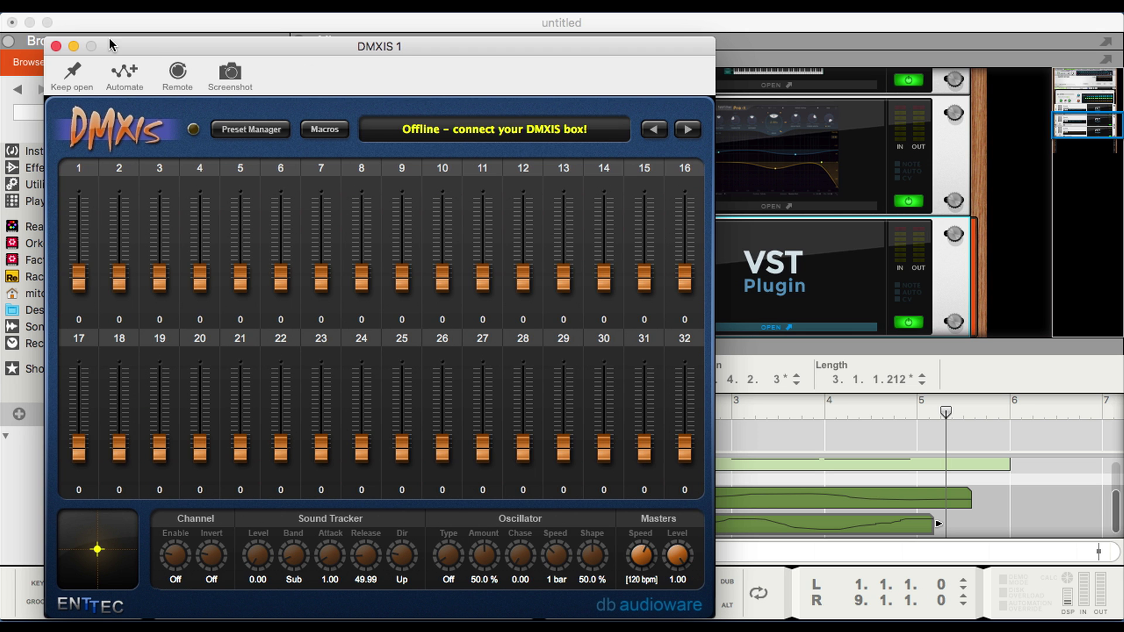
left_click(56, 45)
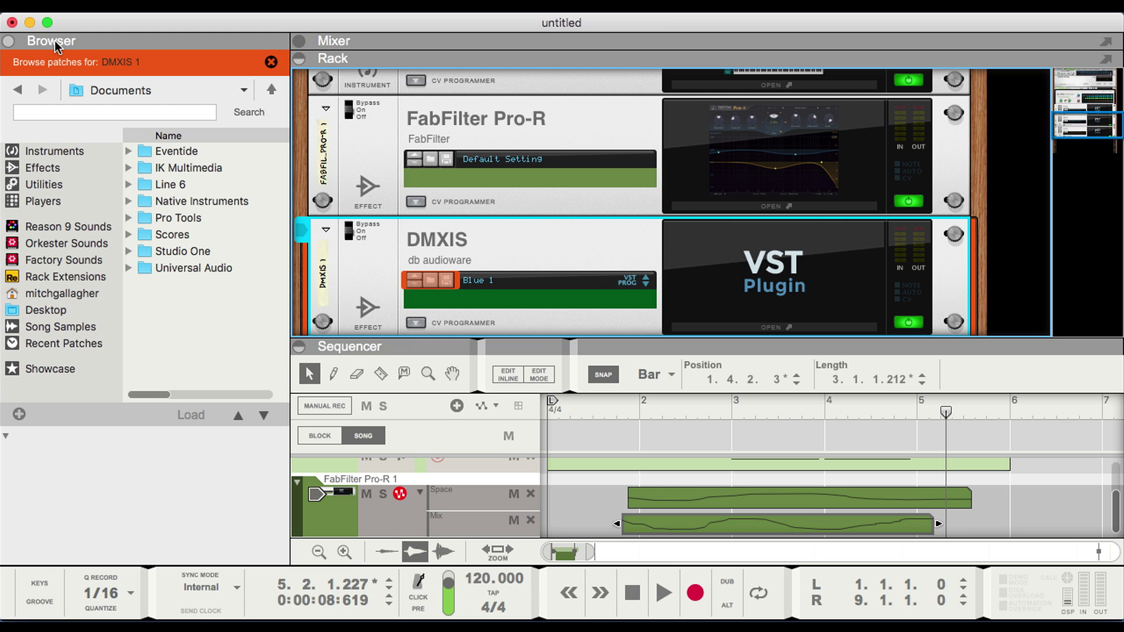
- Add the UAD ADA STD-1 Stereo Tapped Delay effect to the rack below DMXIS and open its interface
left_click(42, 168)
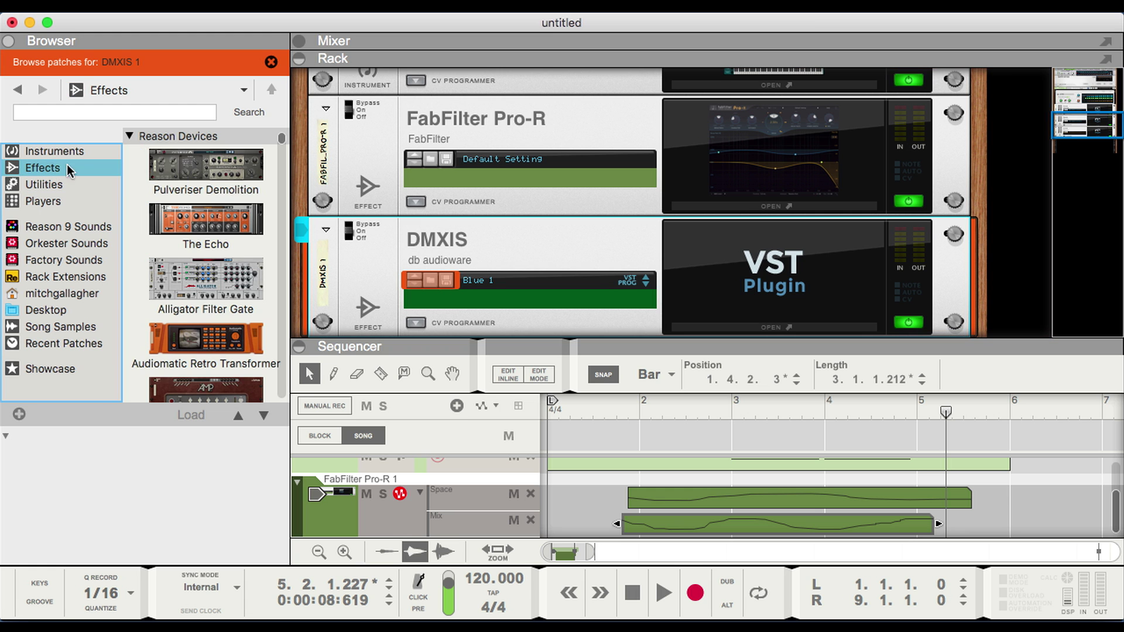
scroll(200, 230, "down", 15)
scroll(201, 236, "down", 15)
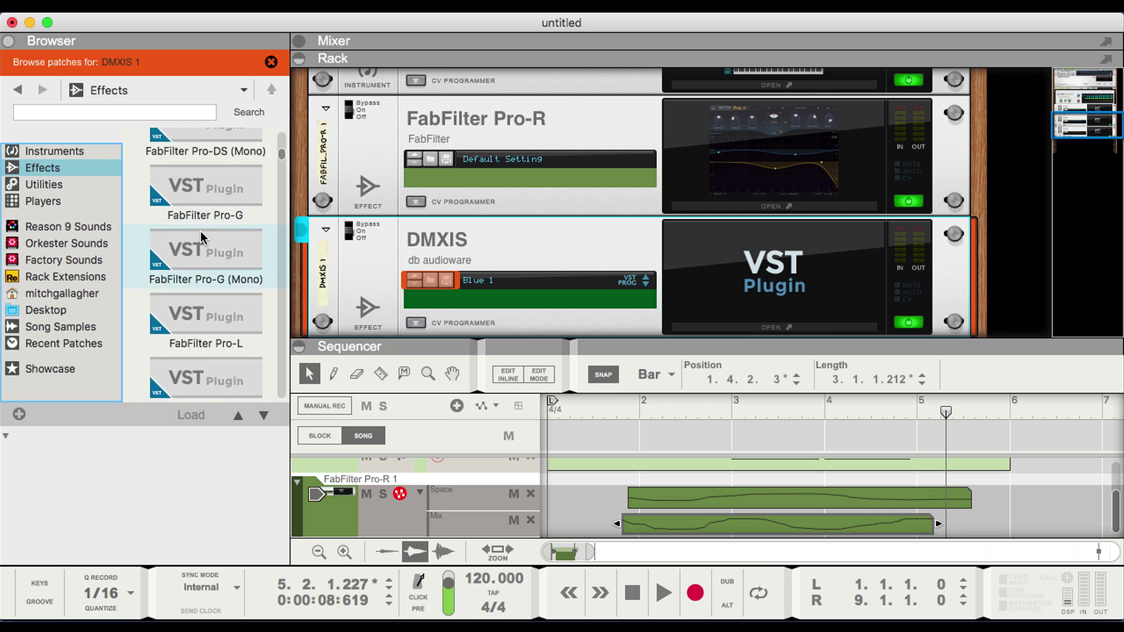
scroll(201, 236, "down", 10)
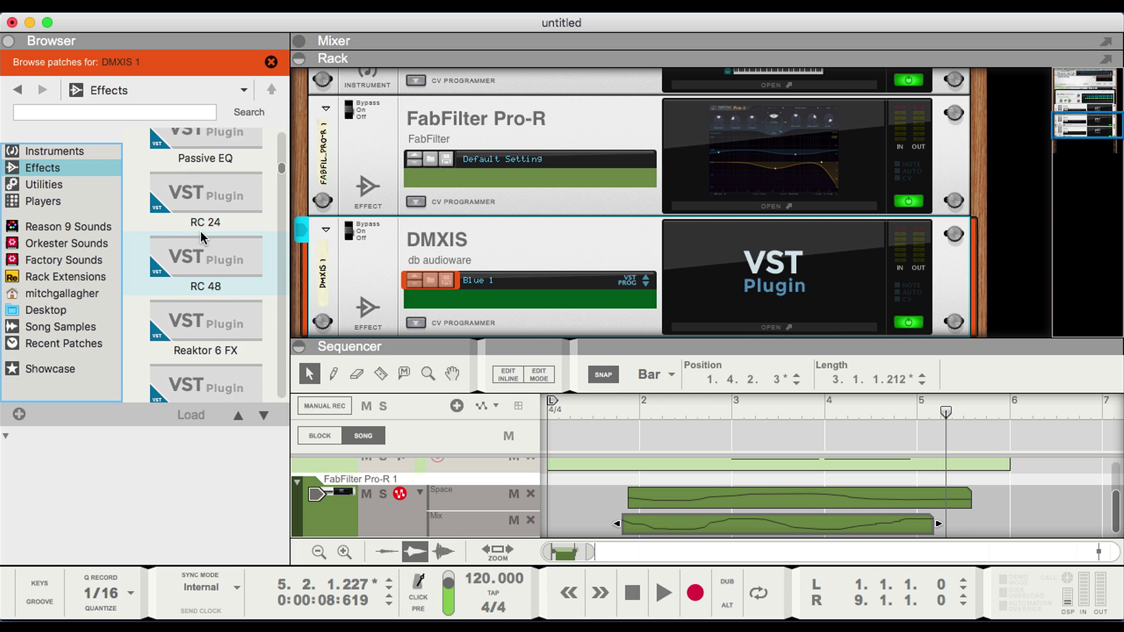
scroll(201, 234, "down", 15)
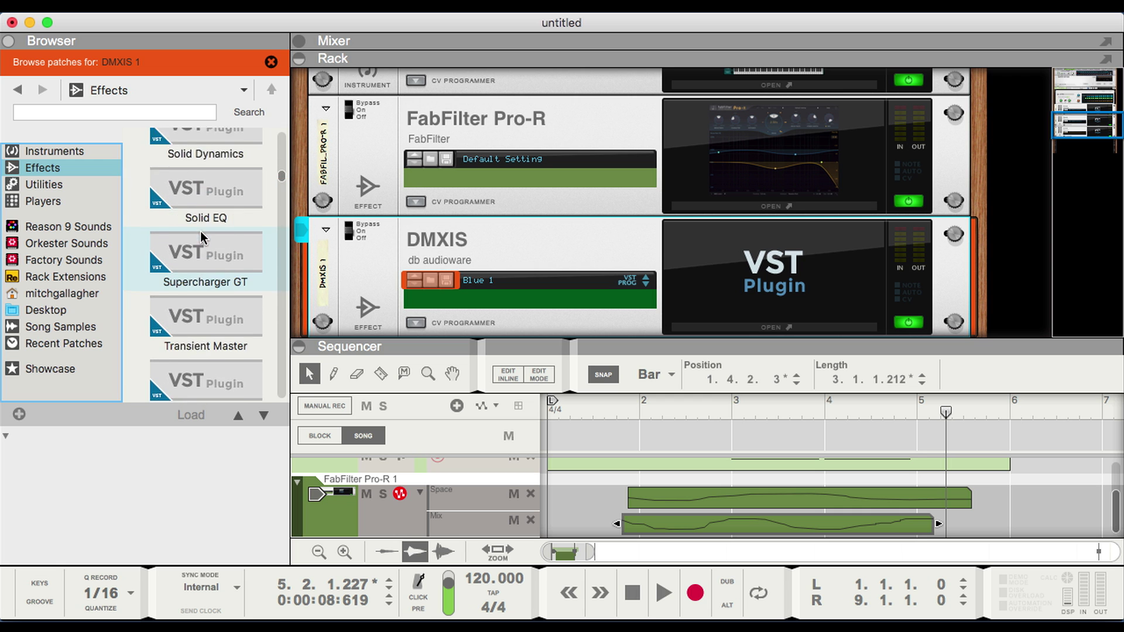
scroll(200, 234, "down", 1)
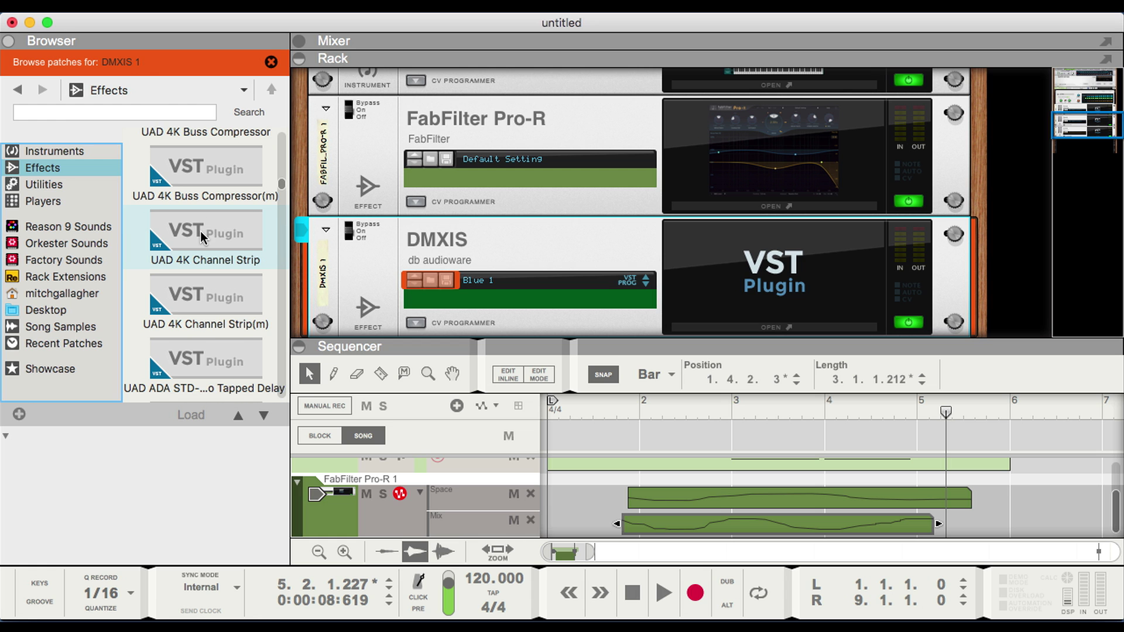
left_click(214, 360)
left_click_drag(341, 334, 443, 290)
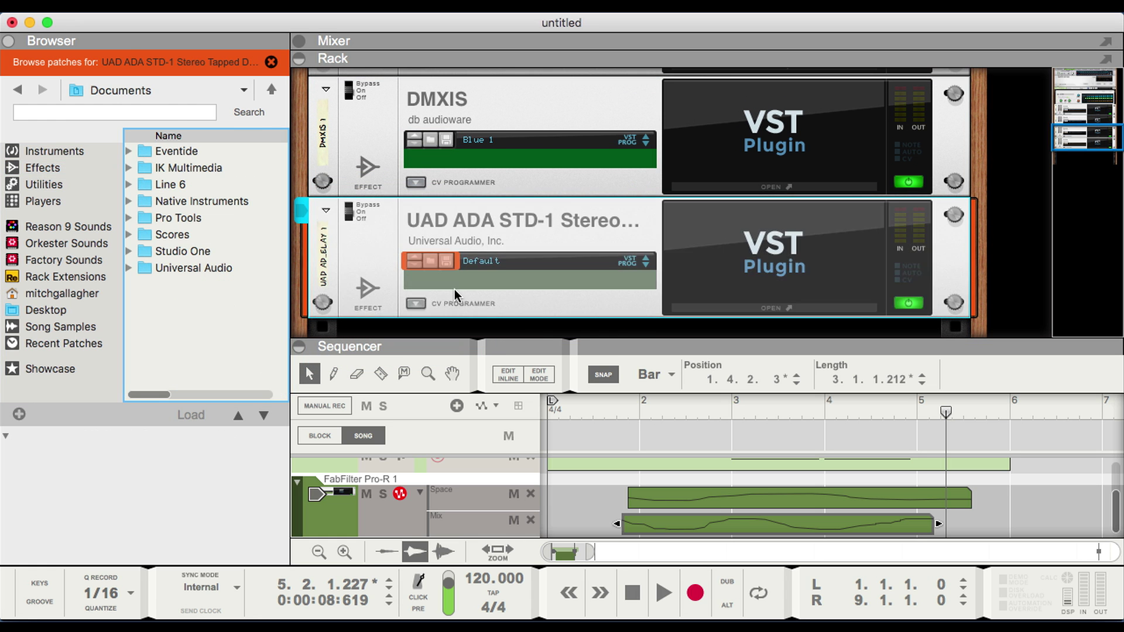
double_click(763, 245)
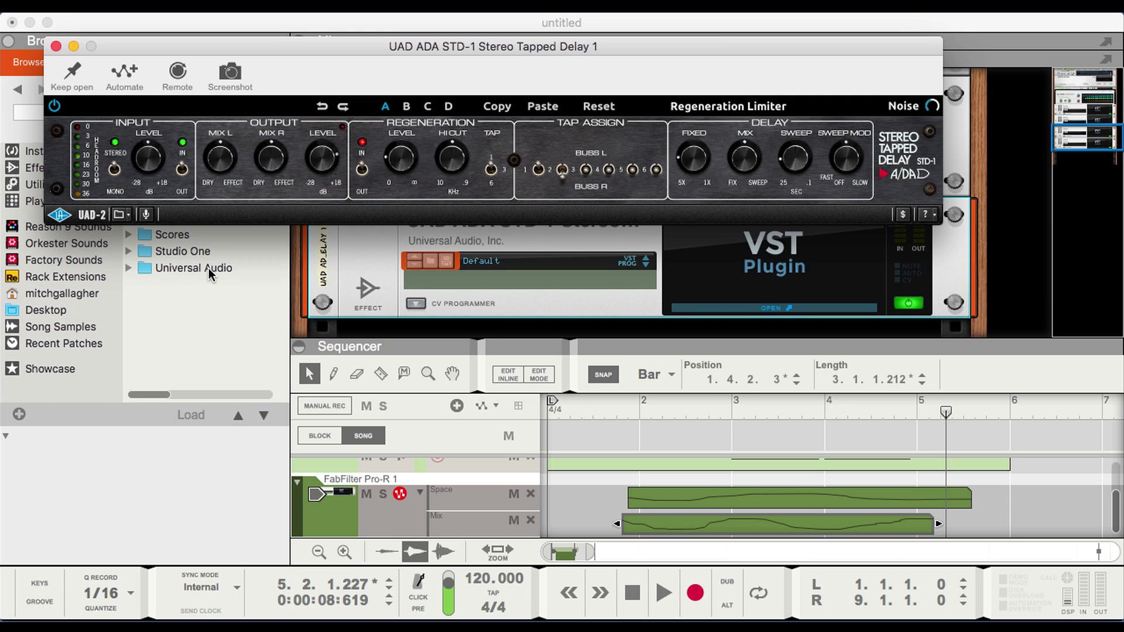
- Look through the available effects for the UAD ADA STD-1 Stereo Tapped Delay and examine its thumbnail
left_click(169, 303)
left_click(31, 169)
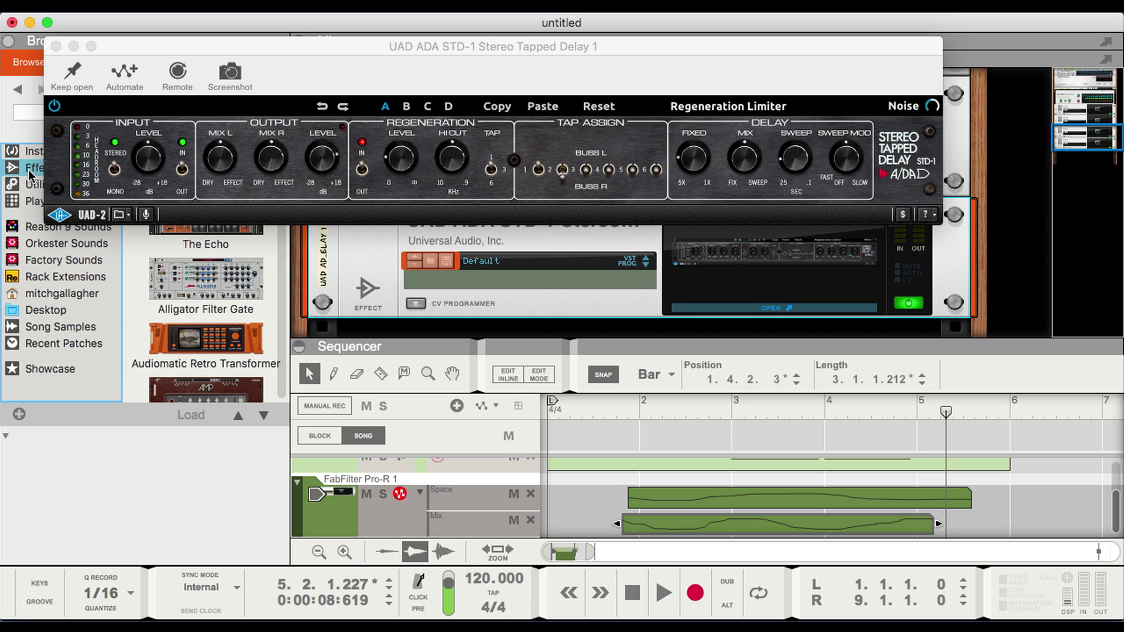
left_click(169, 319)
key("Down")
key("Down")
key("Down")
key("Down")
key("Down")
key("Down")
key("Down")
key("Down")
key("Down")
key("Down")
key("Down")
key("Down")
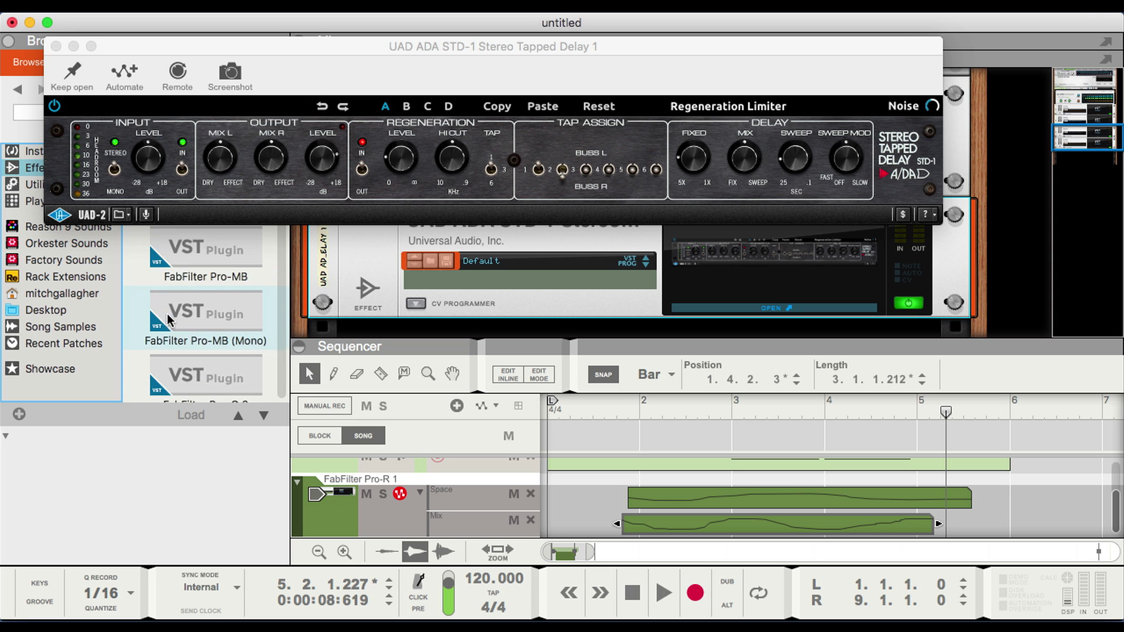
scroll(169, 354, "down", 15)
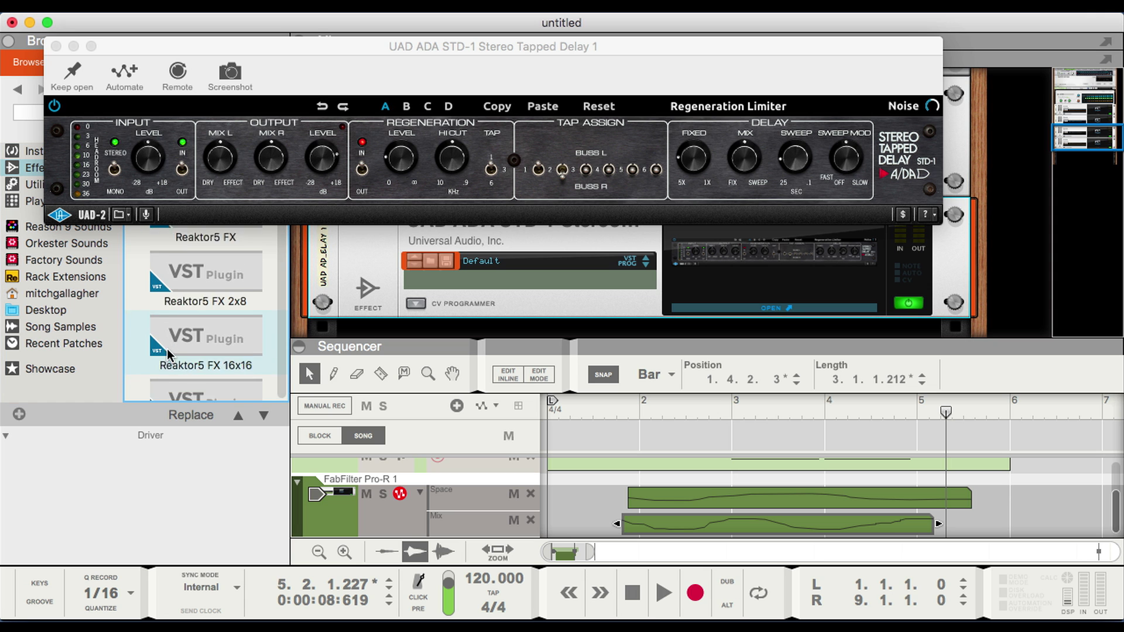
scroll(168, 355, "down", 15)
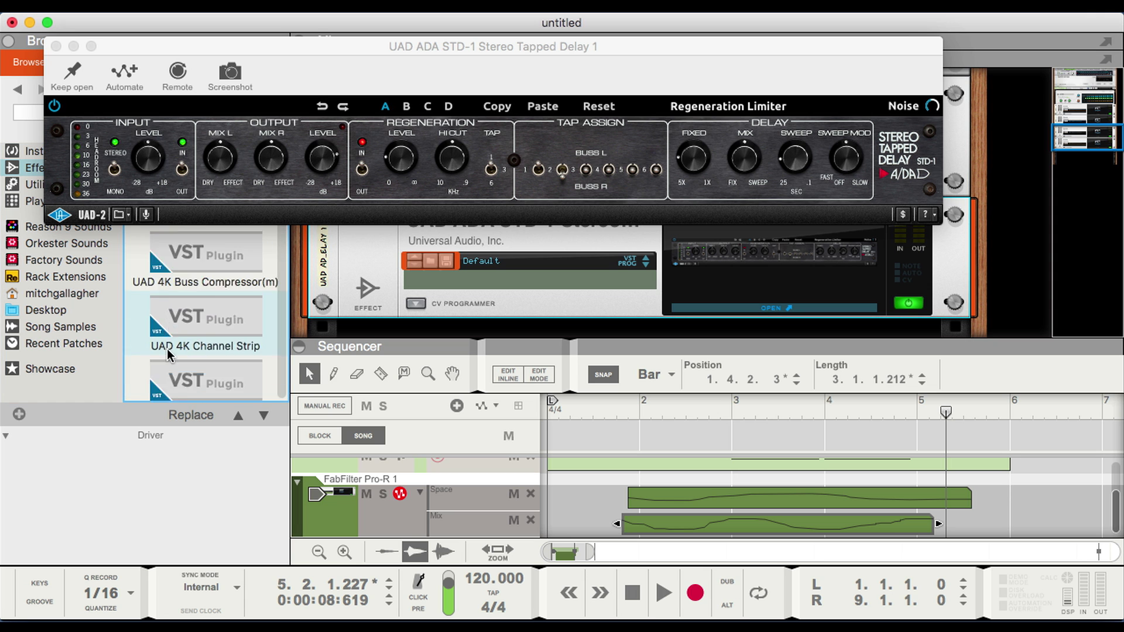
scroll(169, 355, "down", 6)
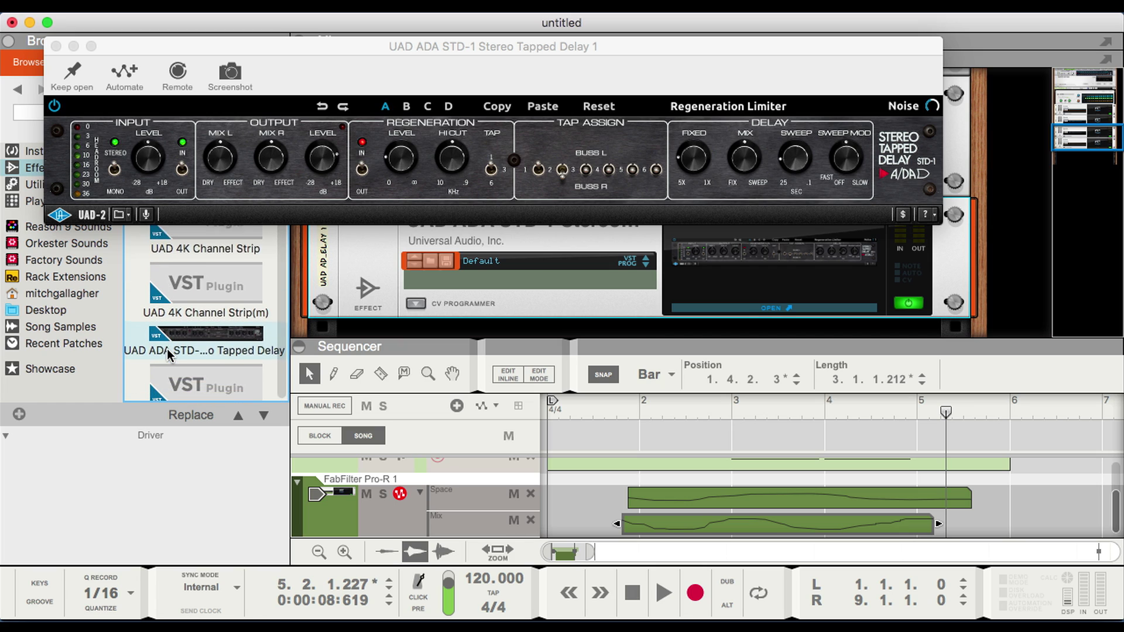